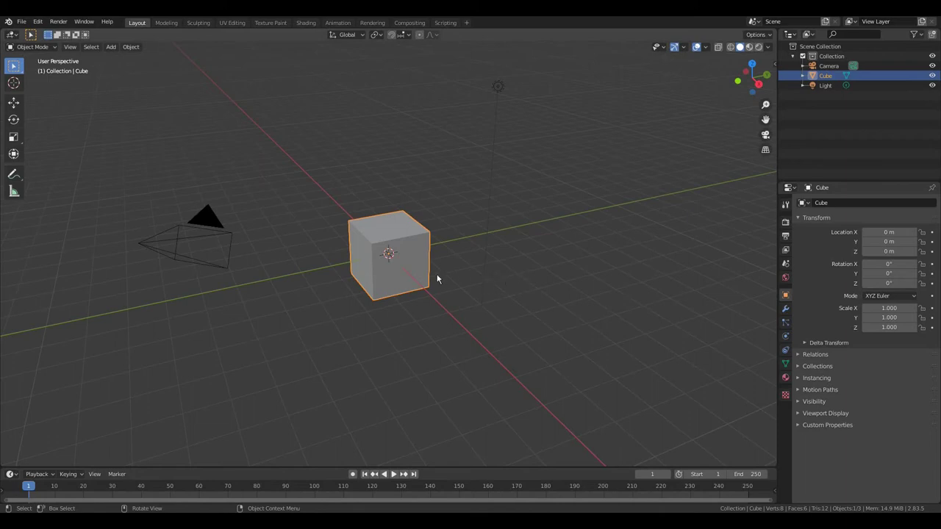
Enter Edit Mode on the cube with edge selection active and turn on X-ray display
{"action": "key", "text": "Tab"}
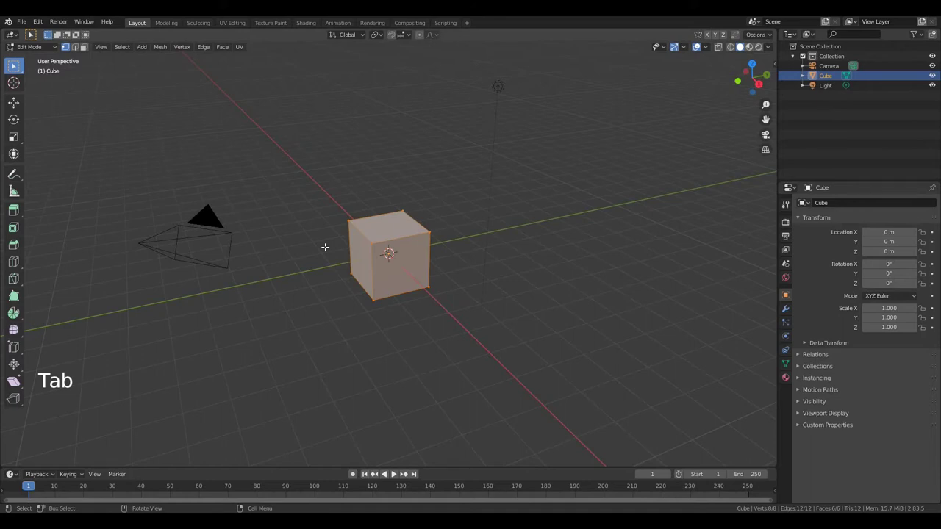
{"action": "key", "text": "2"}
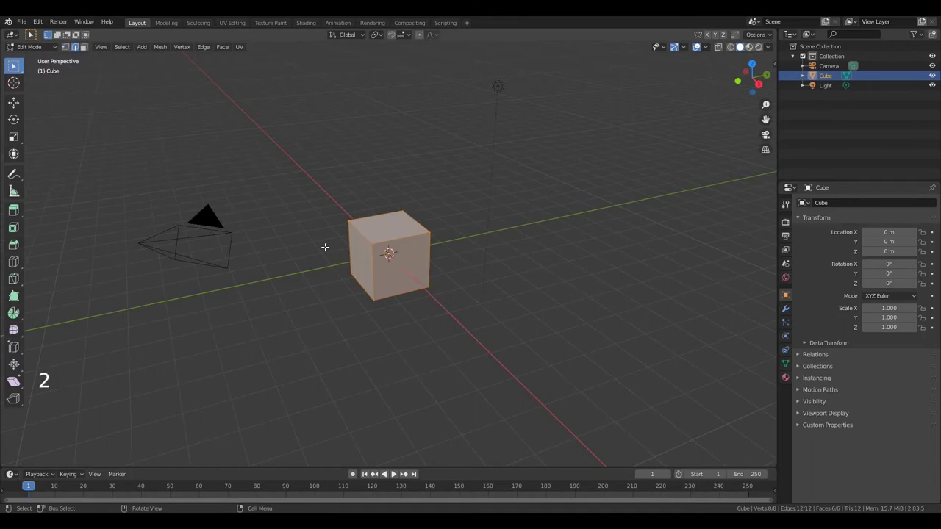
{"action": "key", "text": "3"}
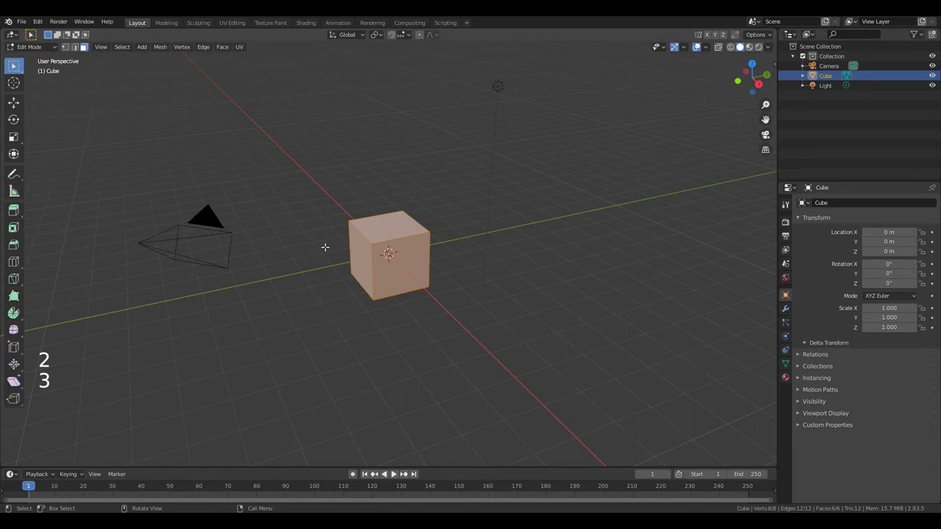
{"action": "key", "text": "2"}
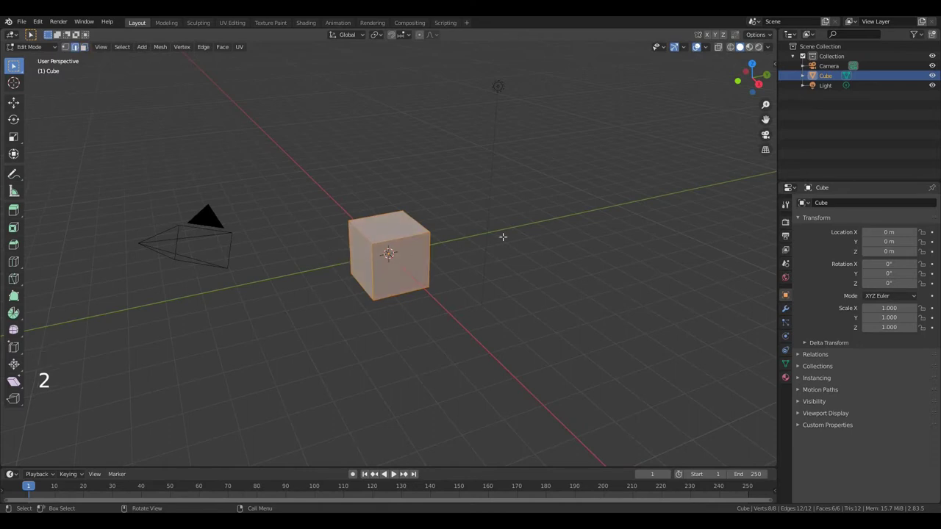
{"action": "left_click", "coordinate": [718, 47]}
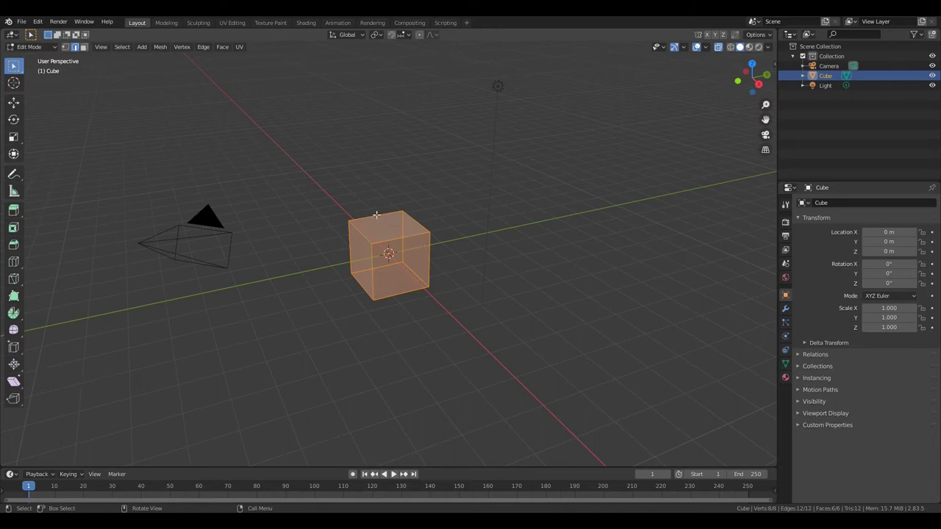
Divide the cube with one centred loop cut across Y and three evenly spaced loop cuts across X
{"action": "key", "text": "ctrl+r"}
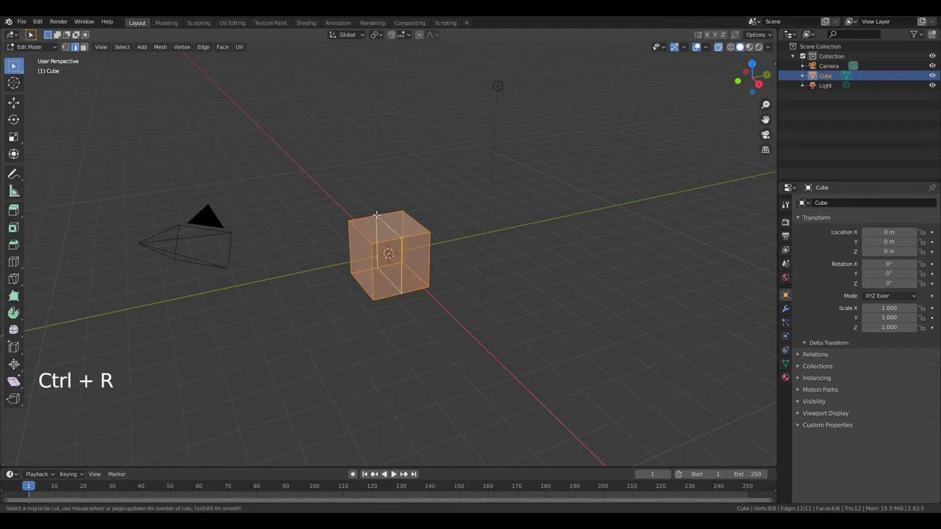
{"action": "left_click", "coordinate": [377, 215]}
{"action": "right_click", "coordinate": [376, 214]}
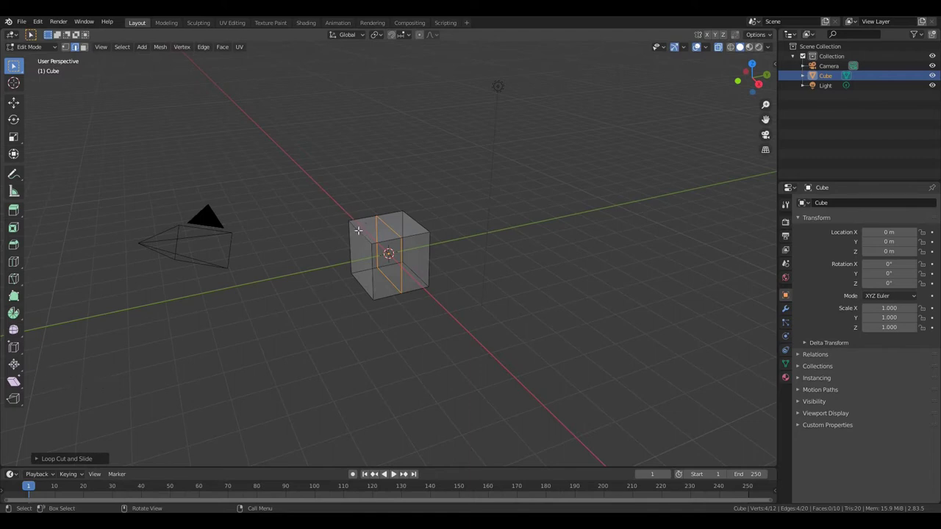
{"action": "key", "text": "ctrl+r"}
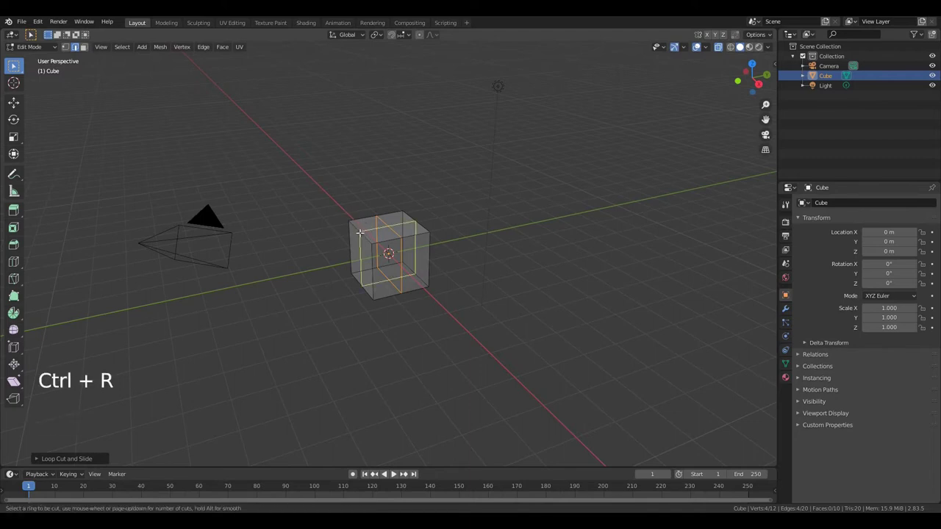
{"action": "scroll", "coordinate": [360, 232], "scroll_direction": "up", "scroll_amount": 1}
{"action": "scroll", "coordinate": [360, 233], "scroll_direction": "up", "scroll_amount": 1}
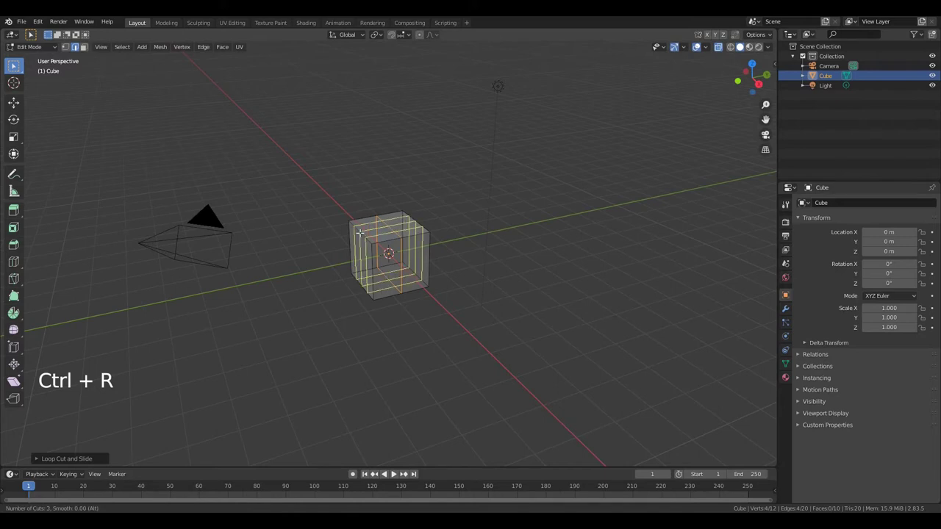
{"action": "left_click", "coordinate": [359, 233]}
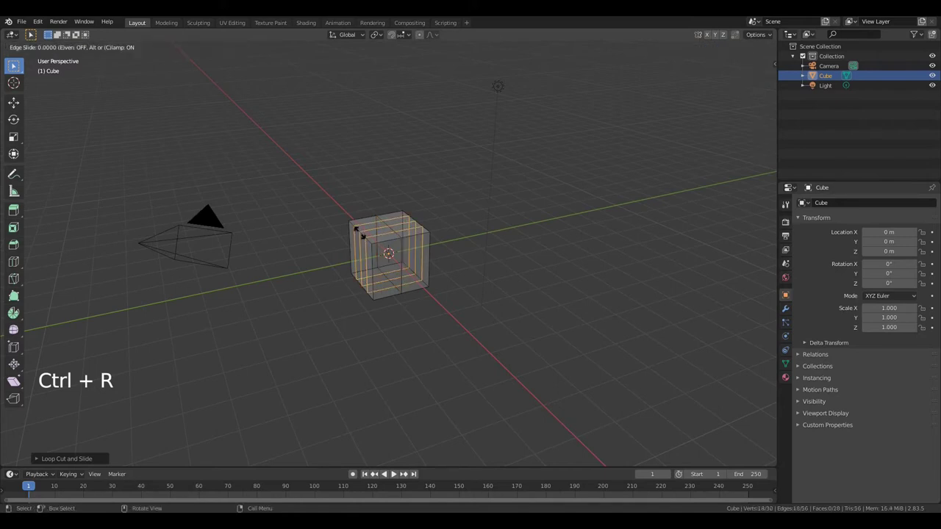
{"action": "right_click", "coordinate": [359, 232]}
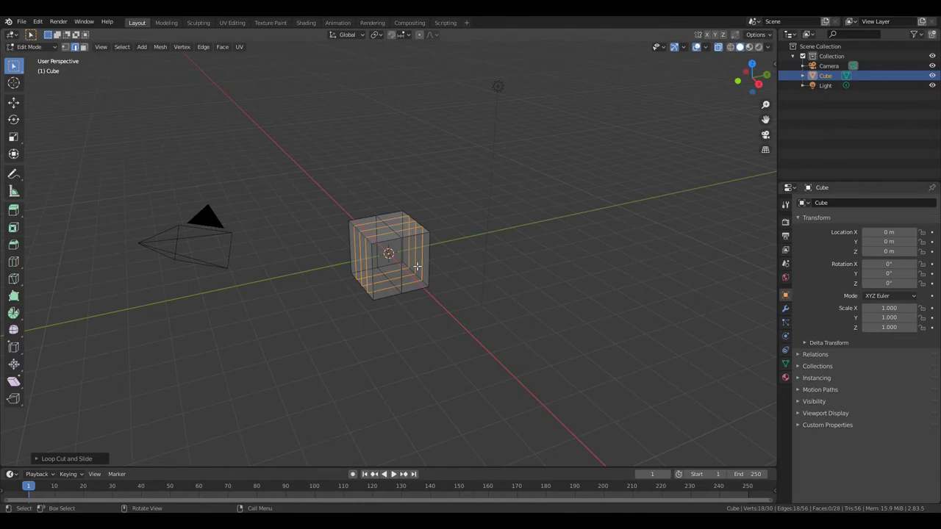
Select the whole mesh and scale it along Y to about 0.27 to make a thin slab
{"action": "key", "text": "a"}
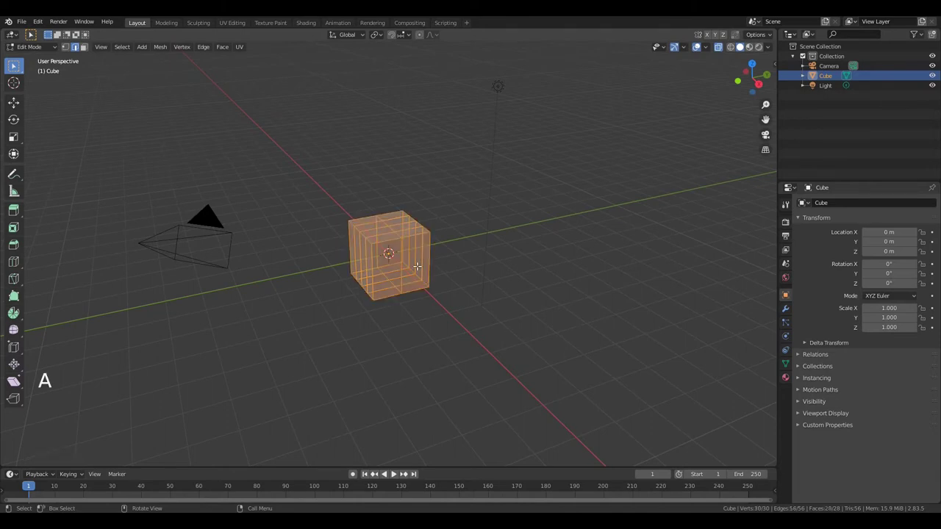
{"action": "key", "text": "s"}
{"action": "key", "text": "y"}
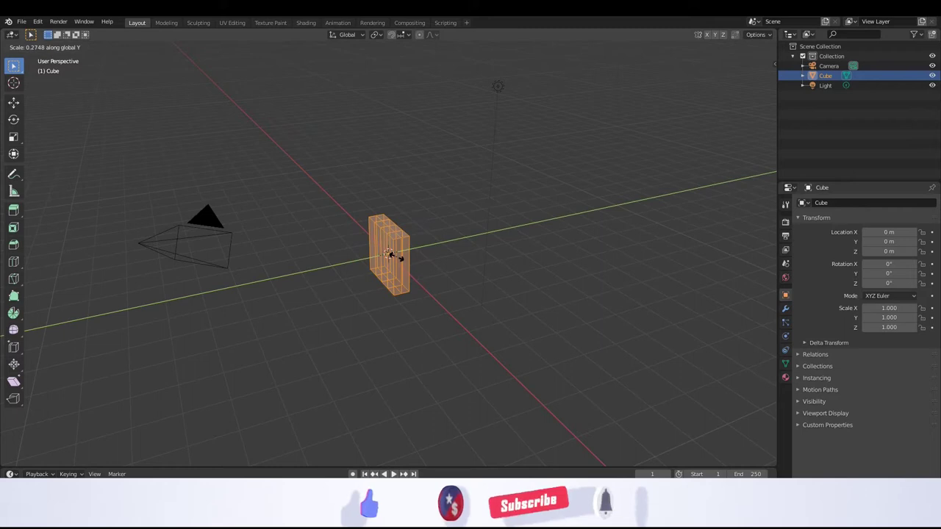
{"action": "left_click", "coordinate": [392, 254]}
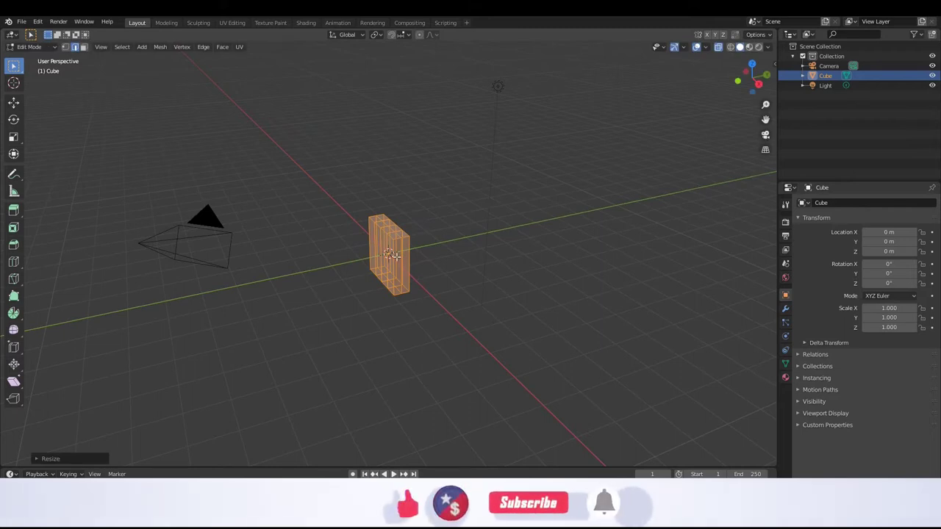
In the front orthographic view, add a horizontal loop cut through the middle of the slab
{"action": "key", "text": "KP_1"}
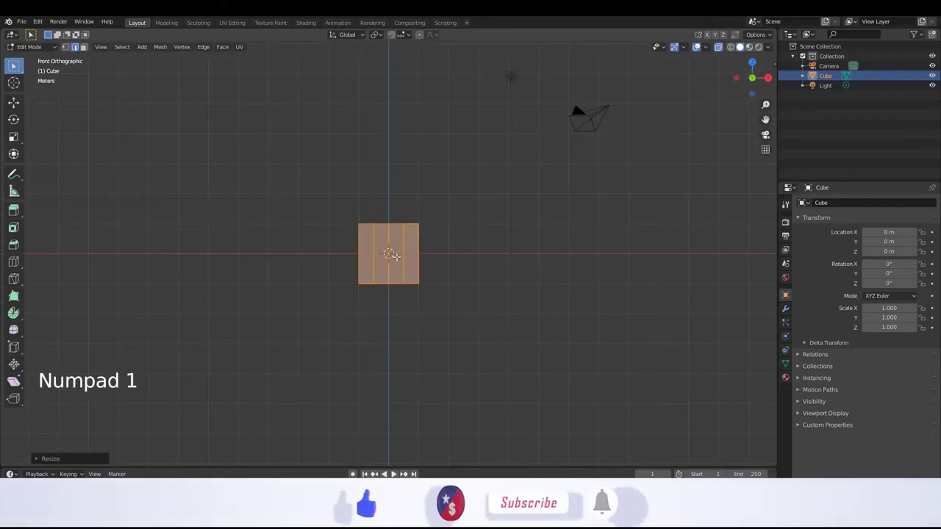
{"action": "scroll", "coordinate": [438, 278], "scroll_direction": "up", "scroll_amount": 5}
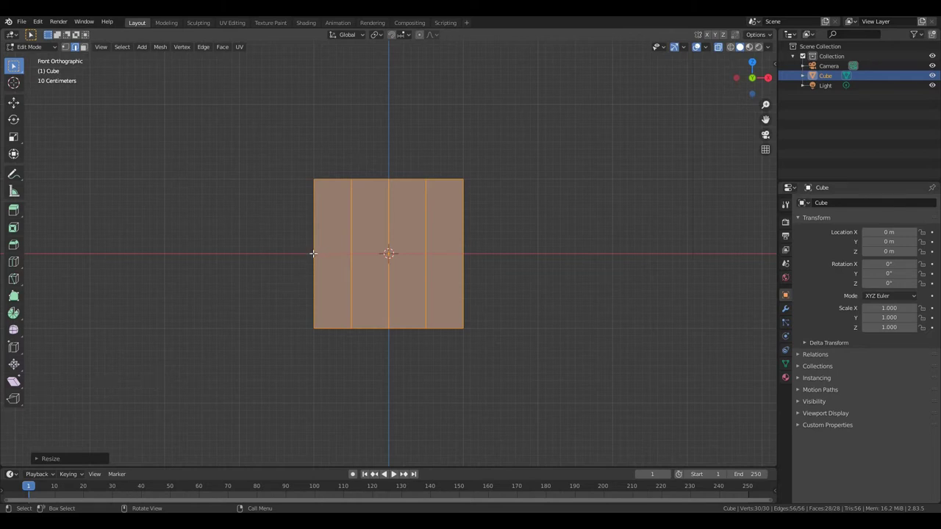
{"action": "key", "text": "ctrl+r"}
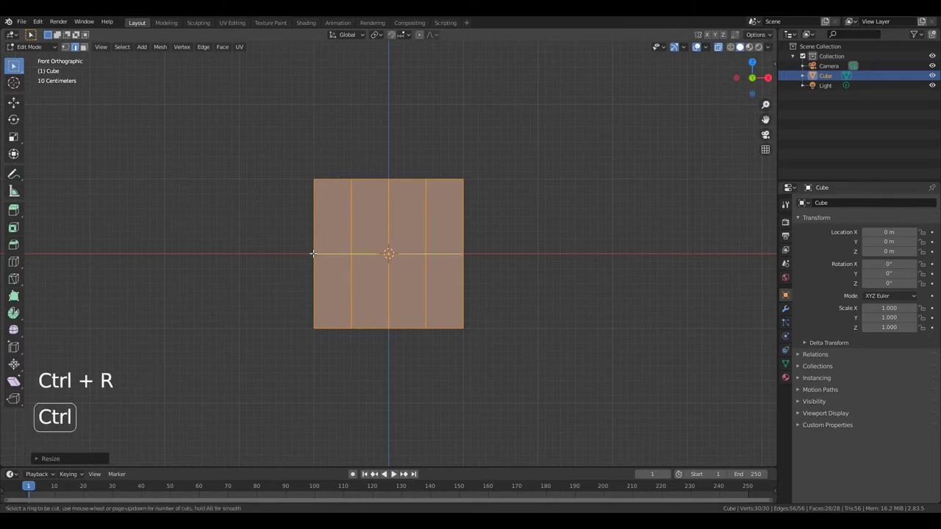
{"action": "left_click", "coordinate": [314, 254]}
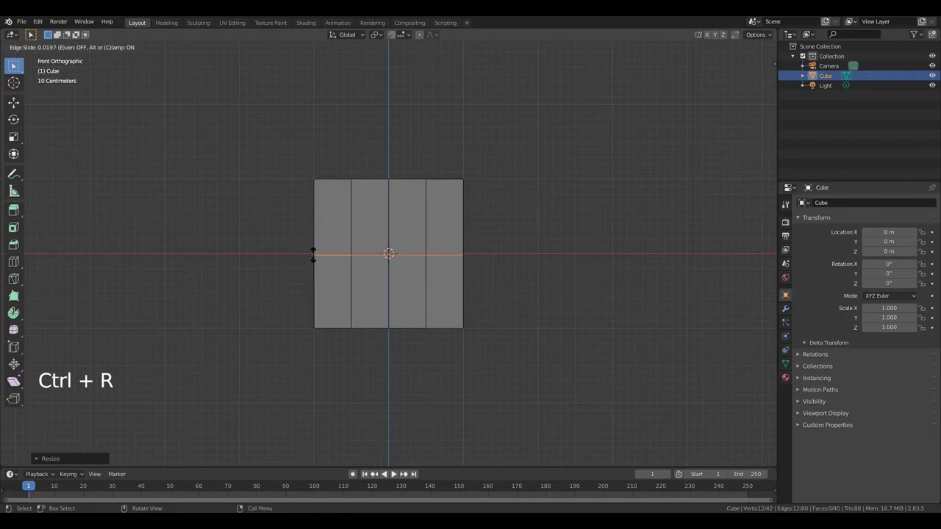
{"action": "left_click", "coordinate": [313, 254]}
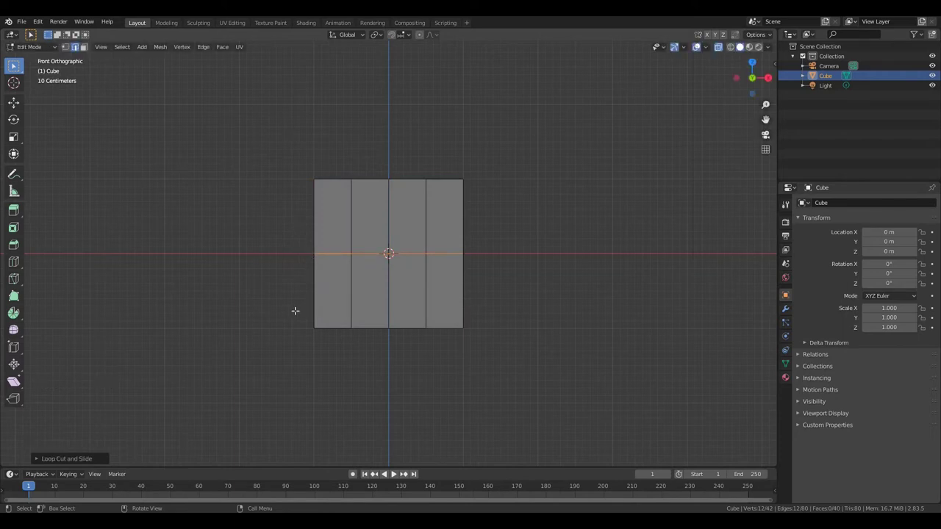
Select both lower outer corners of the slab and raise them just over 0.5 m along Z
{"action": "left_click_drag", "start_coordinate": [295, 311], "coordinate": [325, 339]}
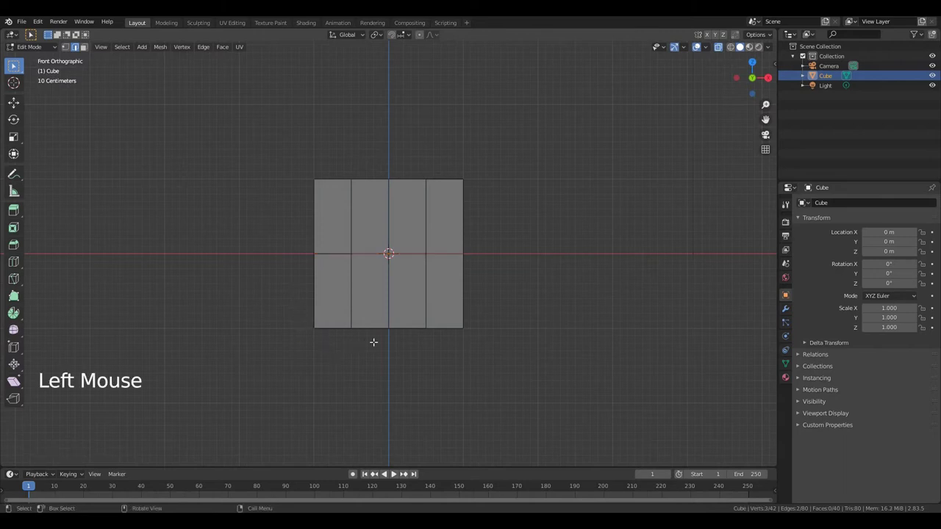
{"action": "key", "text": "shift"}
{"action": "left_click_drag", "start_coordinate": [450, 315], "coordinate": [480, 343], "text": "shift"}
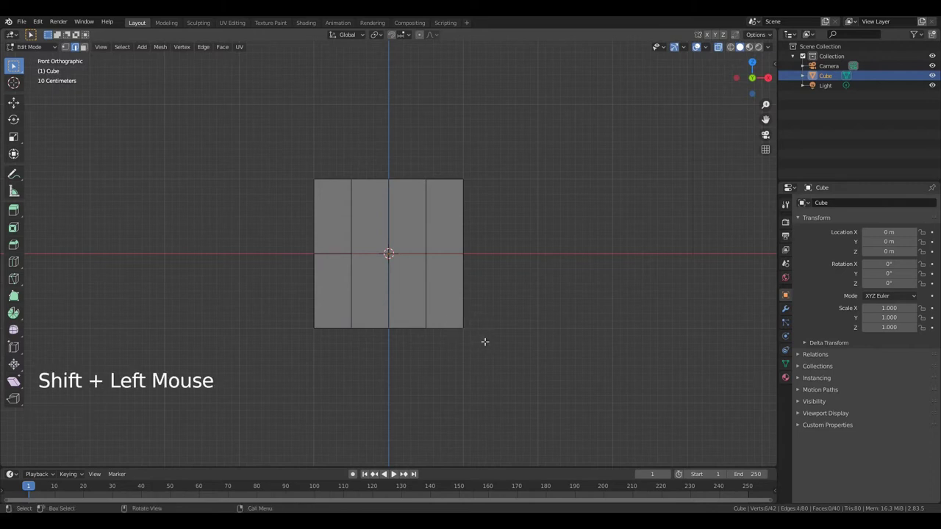
{"action": "key", "text": "g"}
{"action": "key", "text": "z"}
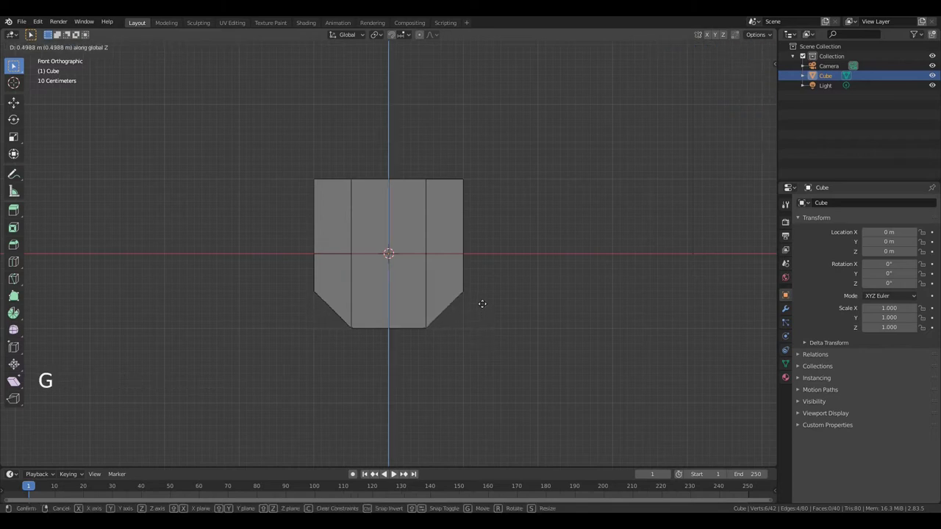
{"action": "left_click", "coordinate": [481, 299]}
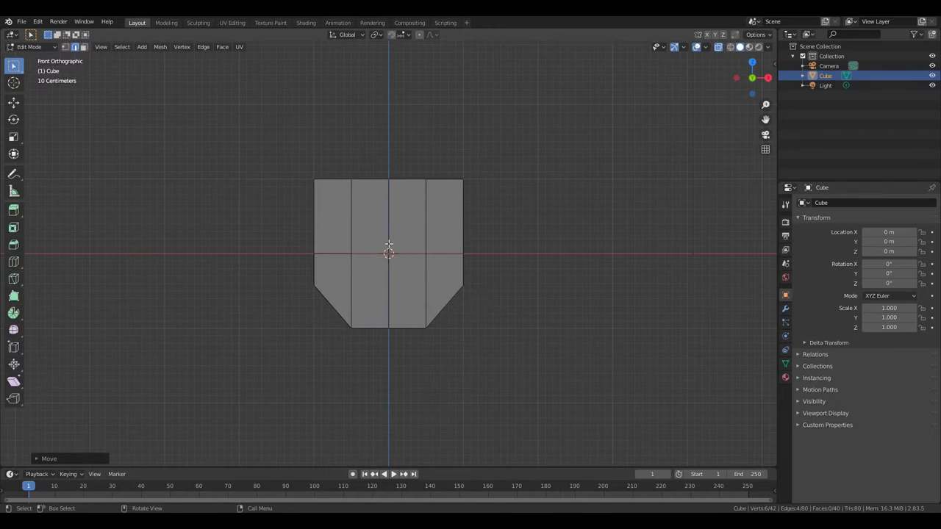
Select the central vertical edge loop and scale it along Z to about 1.35 to form pointed ends
{"action": "key", "text": "alt"}
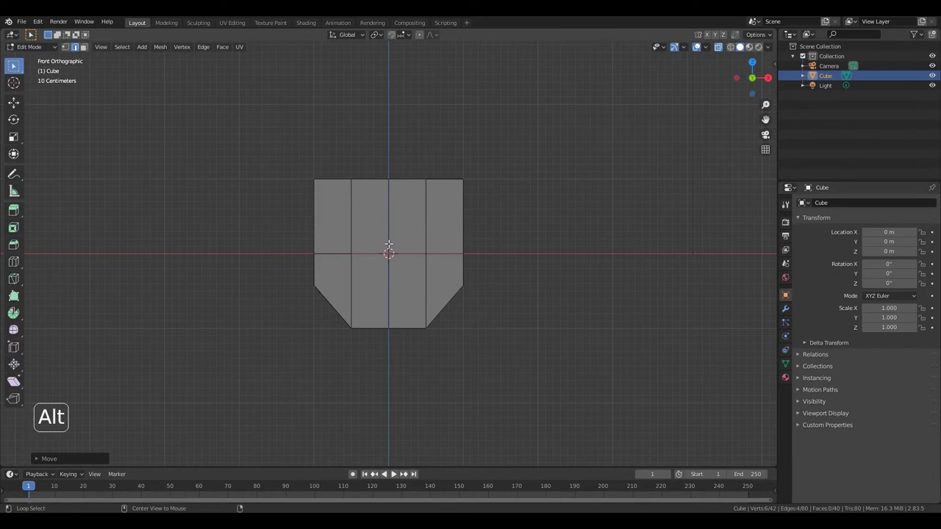
{"action": "left_click", "coordinate": [389, 244], "text": "alt"}
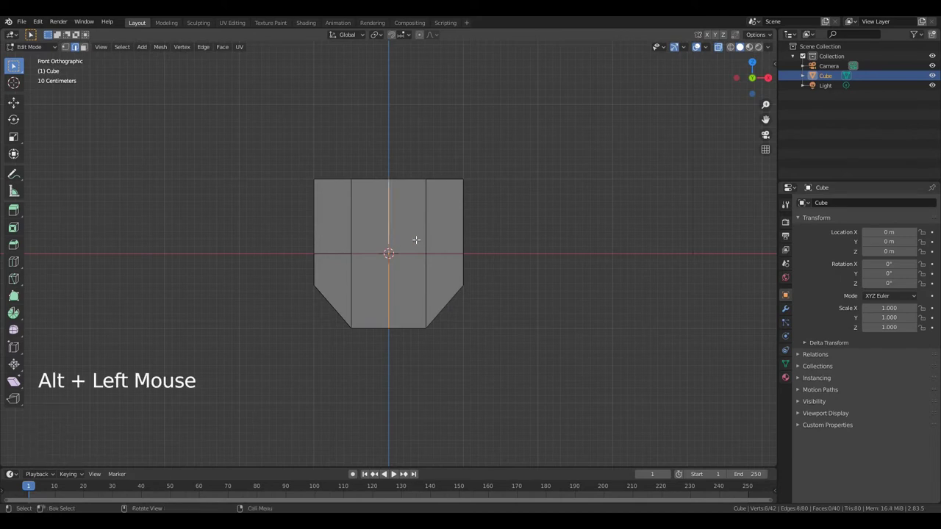
{"action": "key", "text": "s"}
{"action": "key", "text": "z"}
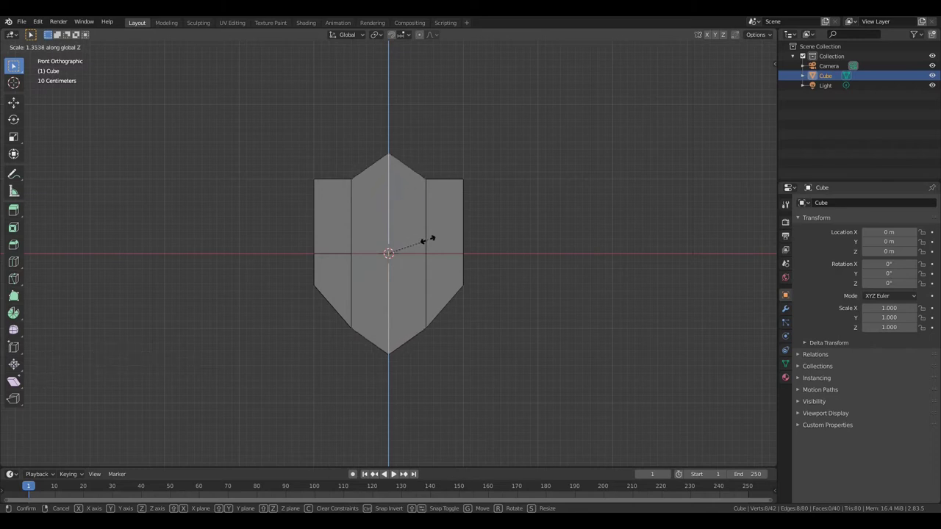
{"action": "left_click", "coordinate": [429, 239]}
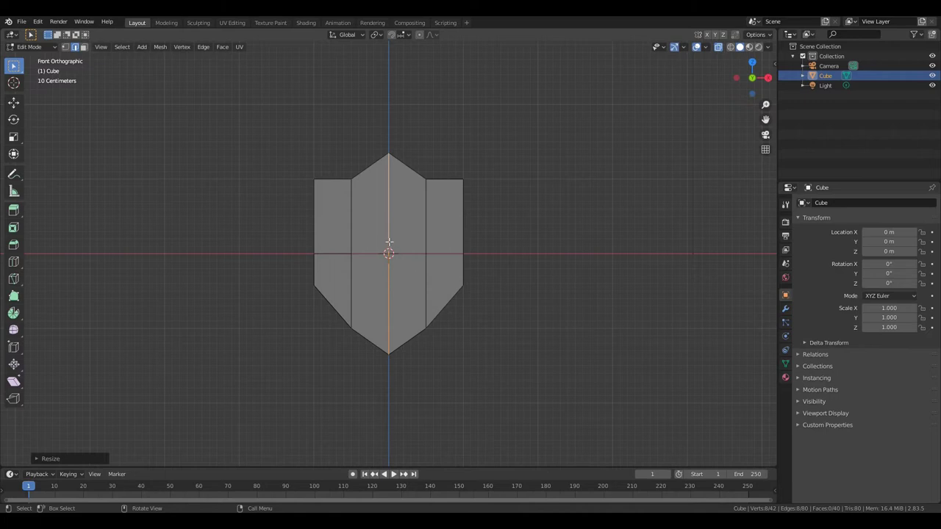
Add a circle at the shield's centre, rotated 90° about X and scaled down to about one third
{"action": "key", "text": "shift+a"}
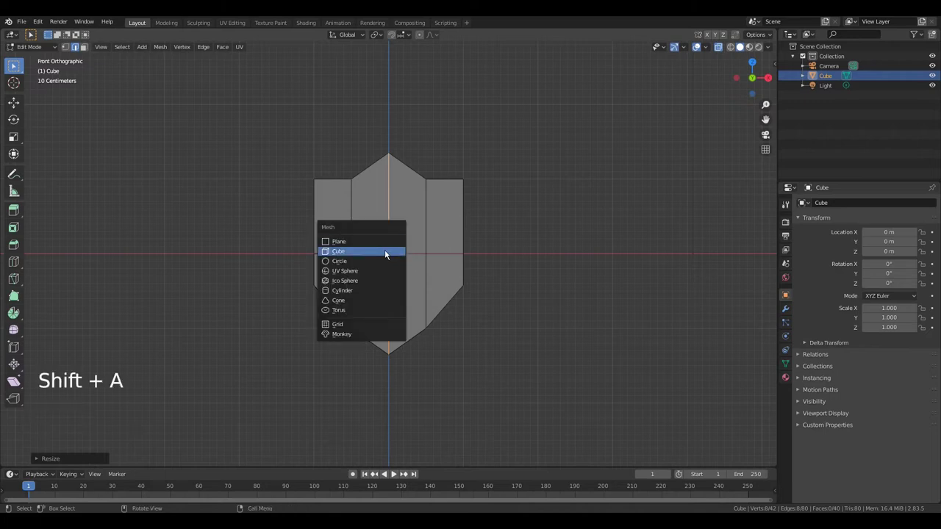
{"action": "left_click", "coordinate": [384, 262]}
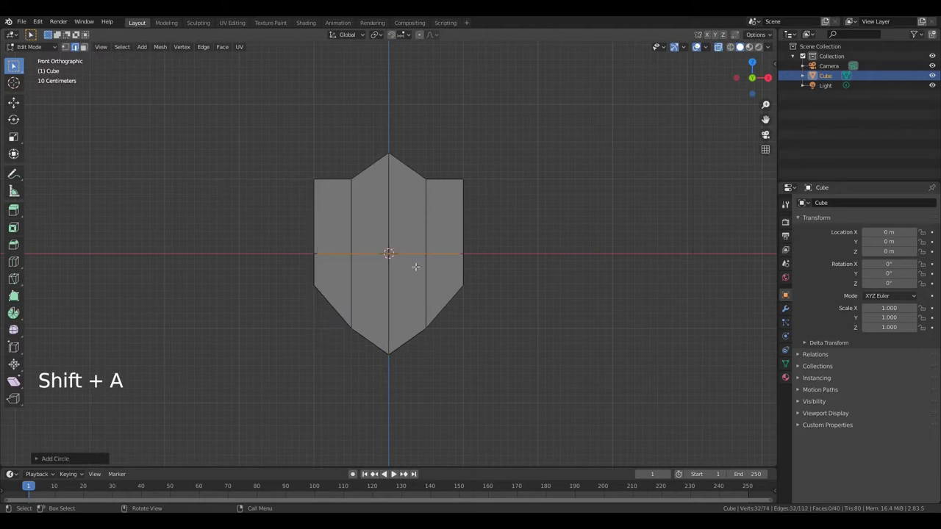
{"action": "key", "text": "r"}
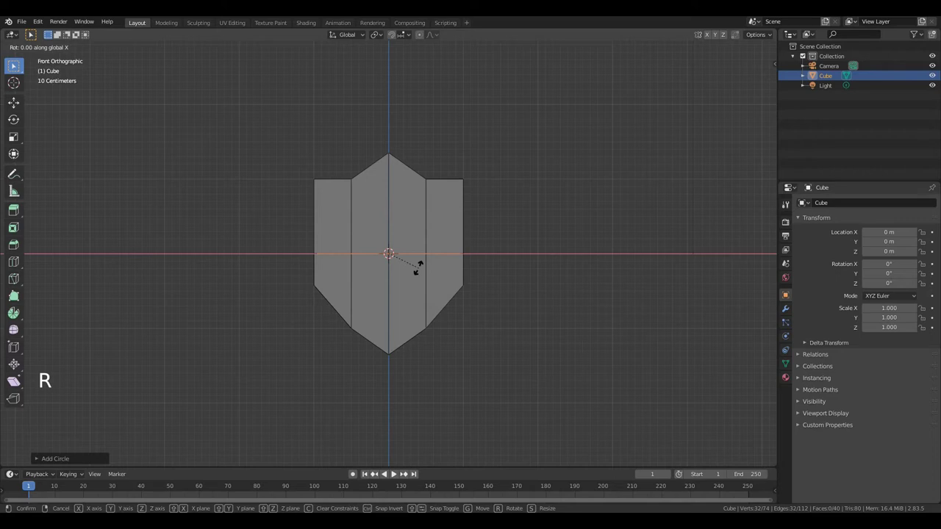
{"action": "type", "text": "90"}
{"action": "key", "text": "Return"}
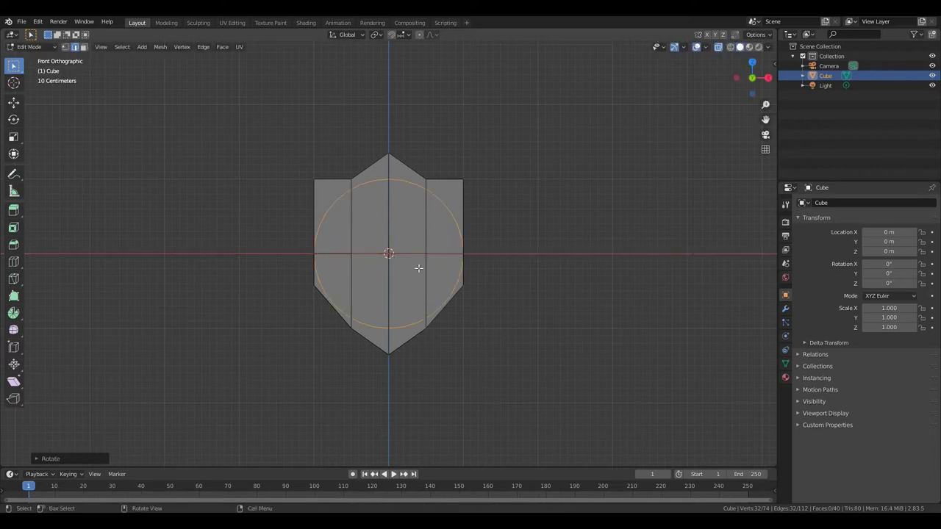
{"action": "key", "text": "s"}
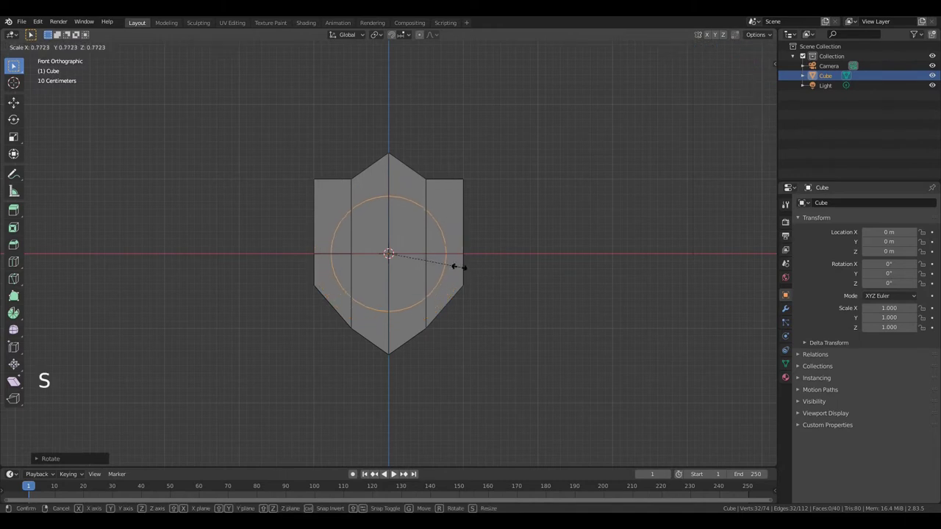
{"action": "left_click", "coordinate": [420, 261]}
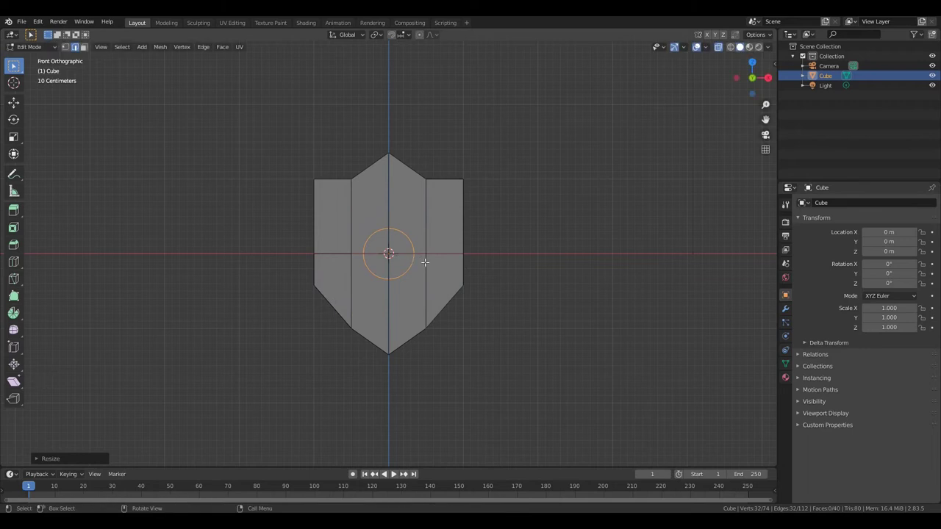
Extrude the circle inward to a scale of about 0.8 and move the inner ring about 0.1 m along negative Y
{"action": "key", "text": "e"}
{"action": "left_click", "coordinate": [419, 261]}
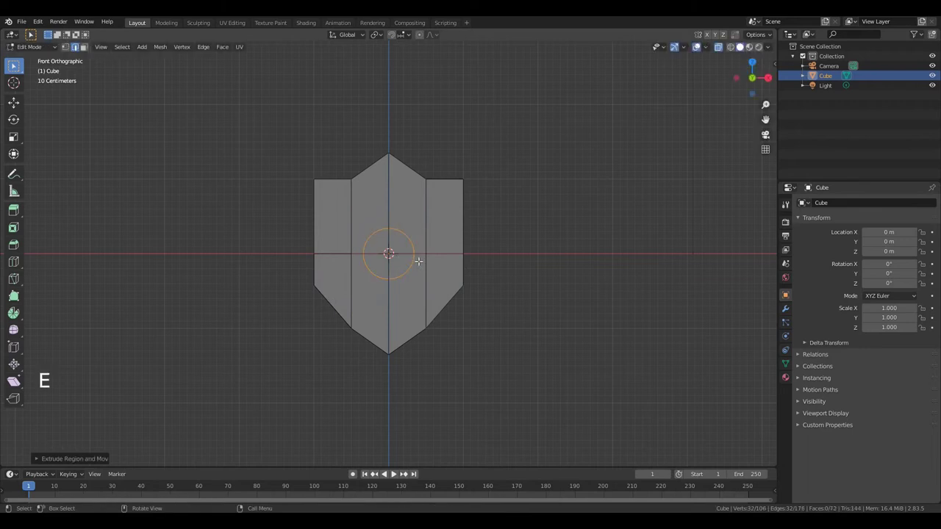
{"action": "key", "text": "s"}
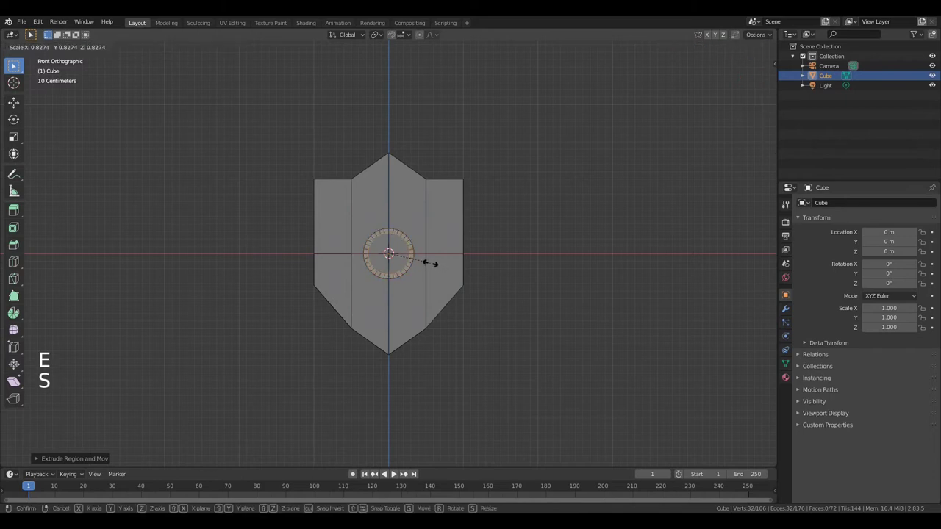
{"action": "left_click", "coordinate": [428, 264]}
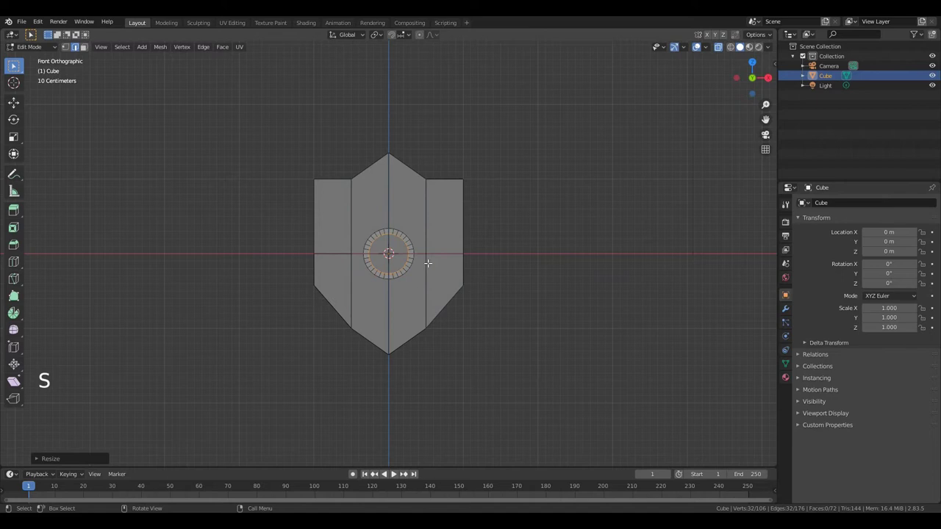
{"action": "key", "text": "KP_7"}
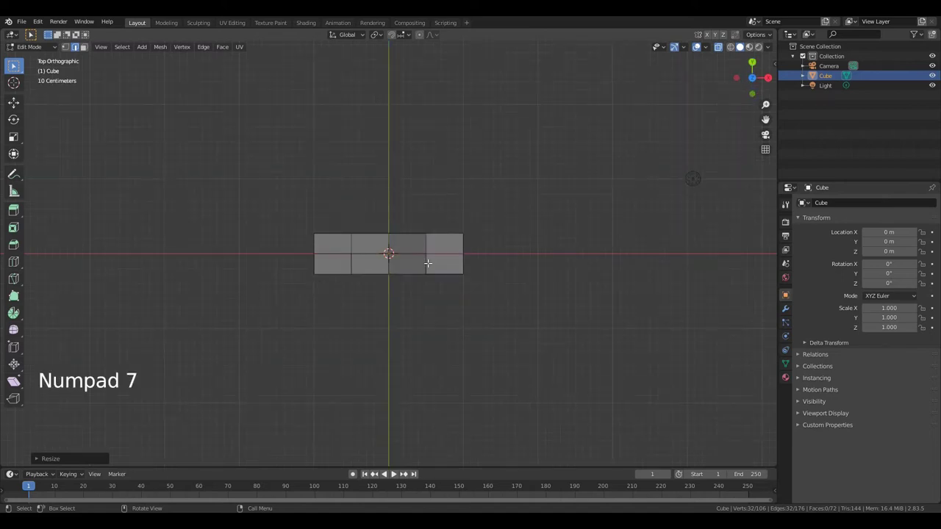
{"action": "key", "text": "g"}
{"action": "key", "text": "y"}
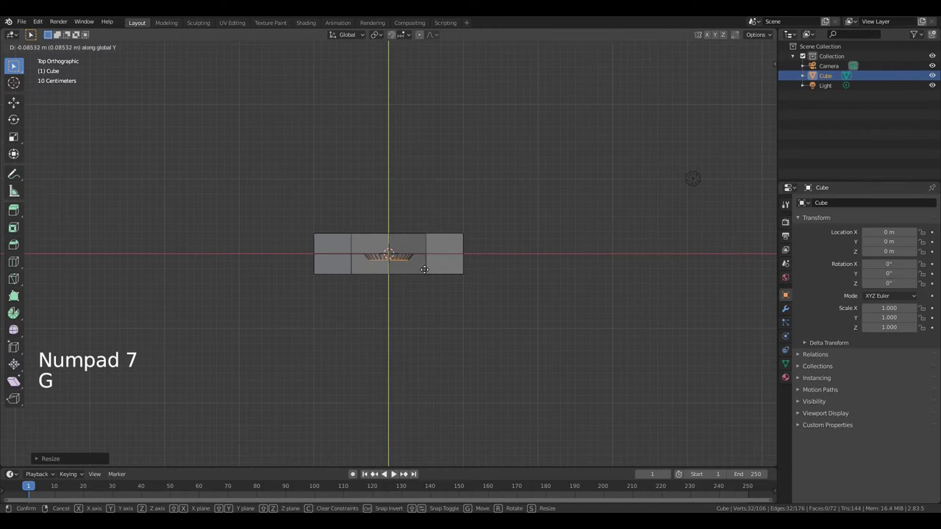
{"action": "left_click", "coordinate": [425, 272]}
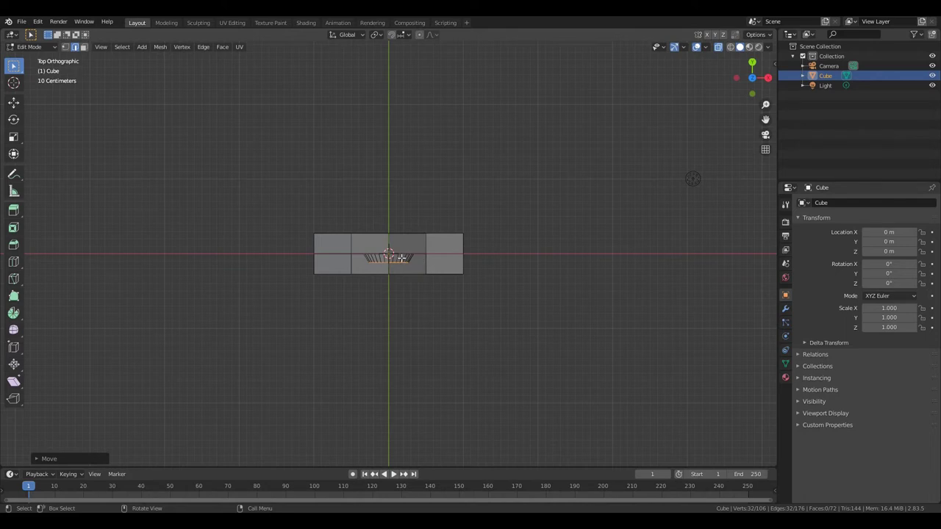
Select the whole linked ring and move it about 0.23 m along negative Y onto the shield's front face
{"action": "key", "text": "l"}
{"action": "key", "text": "g"}
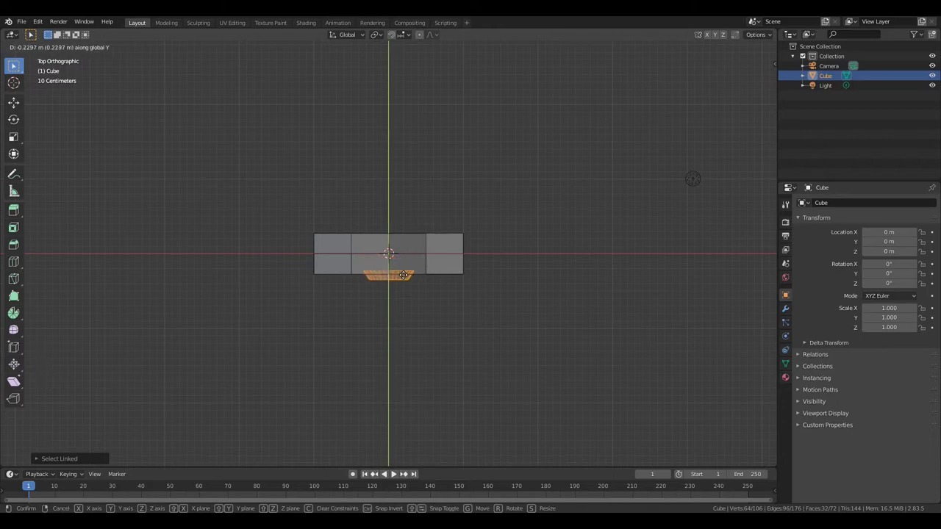
{"action": "left_click", "coordinate": [403, 275]}
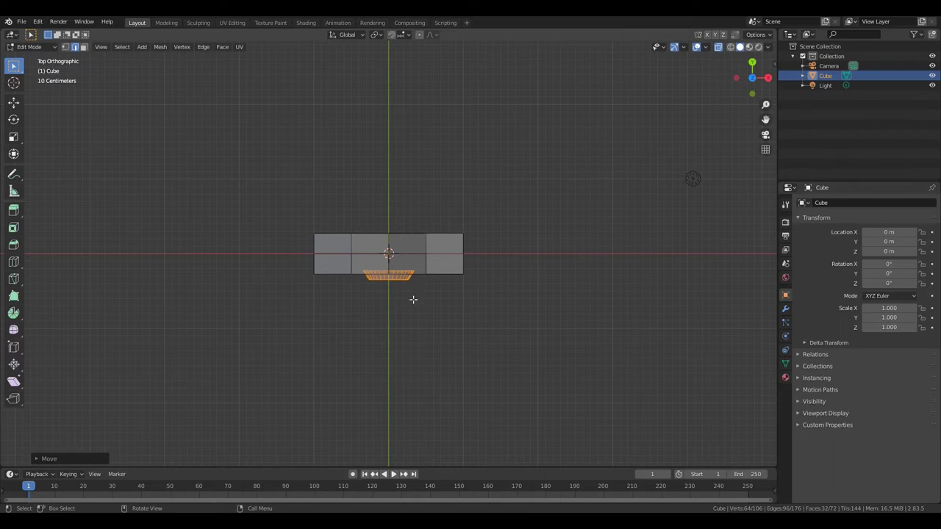
In the front view, extrude the ring's inner edge loop in place and merge its vertices at center to close the disc
{"action": "key", "text": "KP_1"}
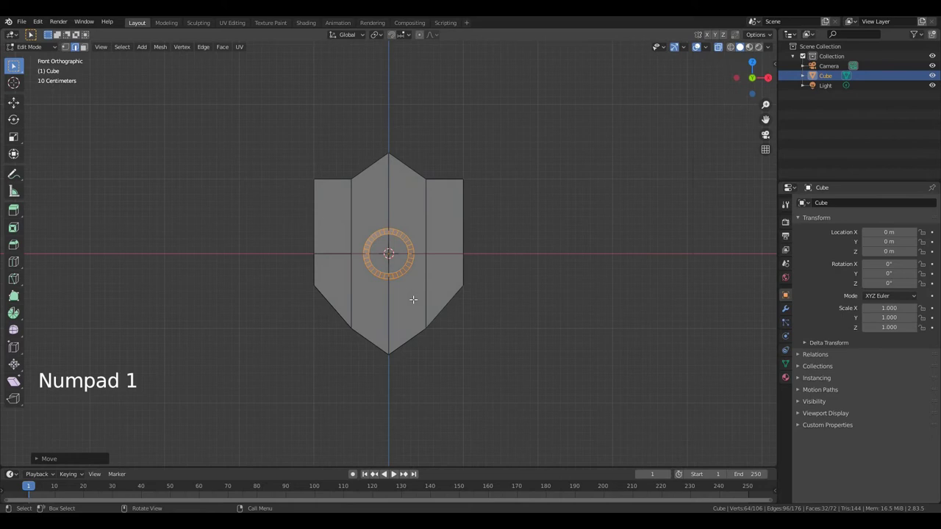
{"action": "scroll", "coordinate": [415, 263], "scroll_direction": "up", "scroll_amount": 3}
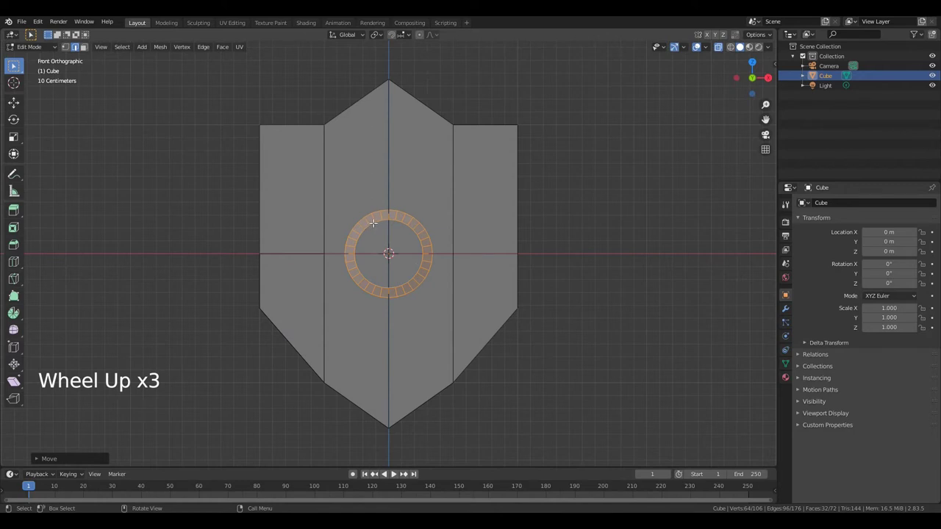
{"action": "key", "text": "alt"}
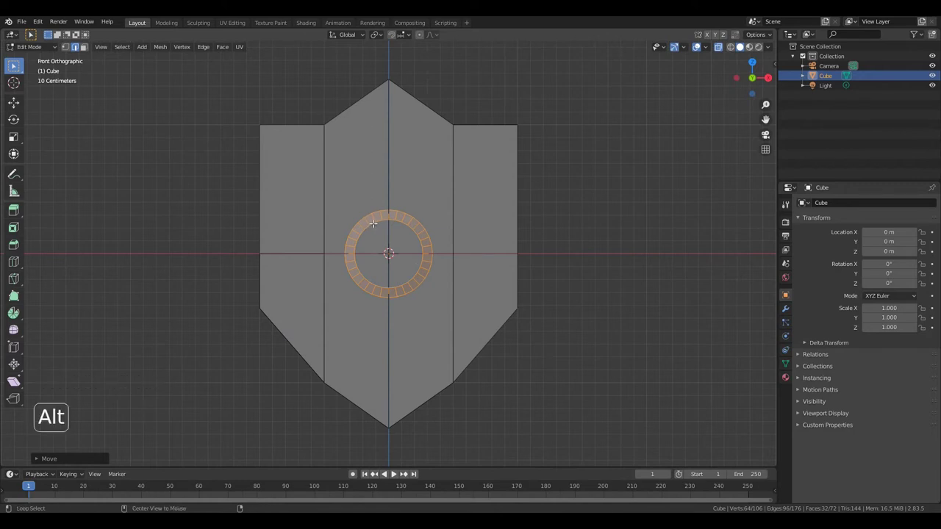
{"action": "left_click", "coordinate": [373, 223], "text": "alt"}
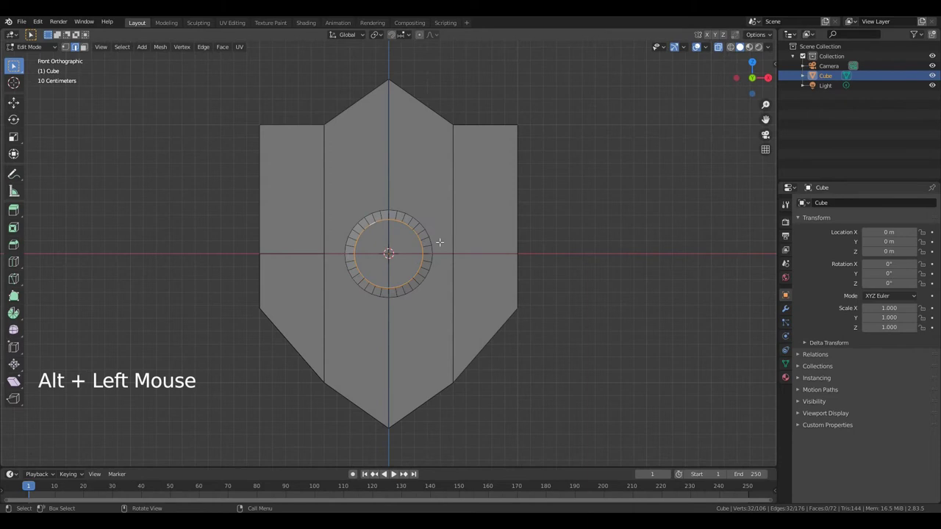
{"action": "key", "text": "e"}
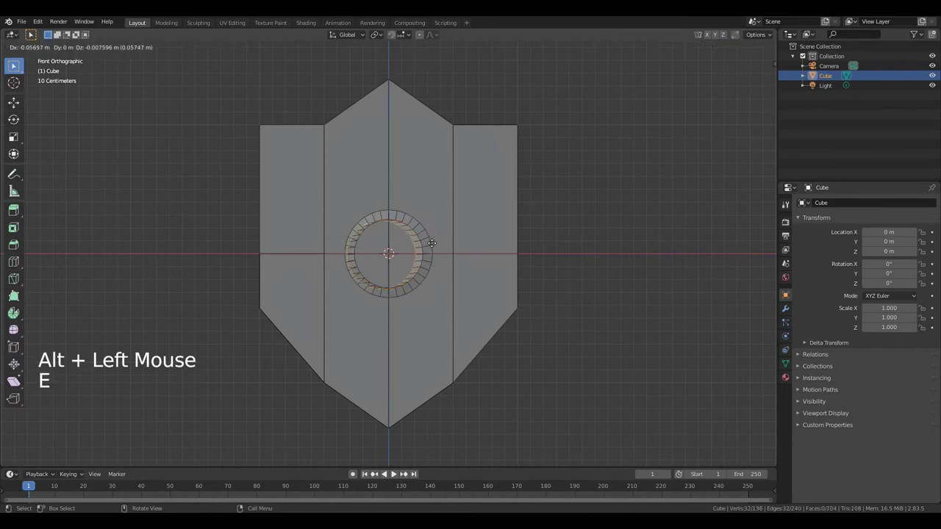
{"action": "right_click", "coordinate": [432, 243]}
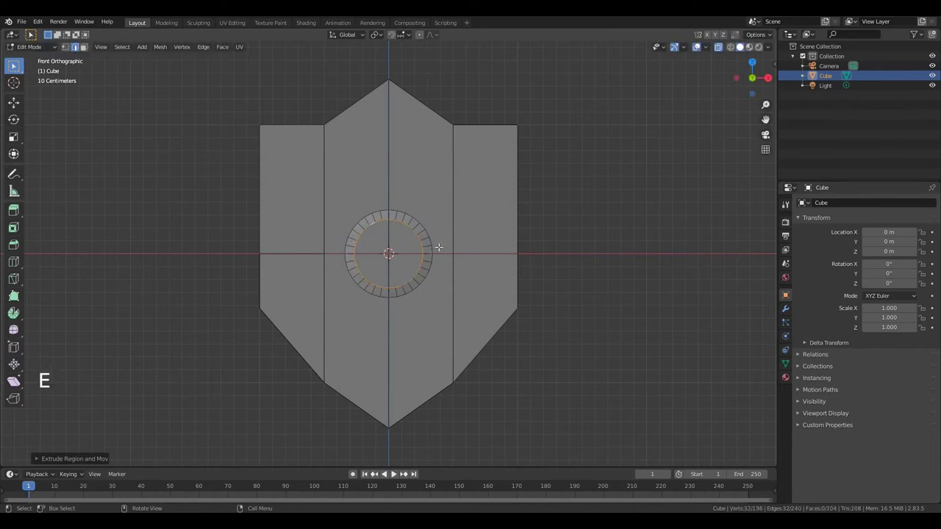
{"action": "key", "text": "m"}
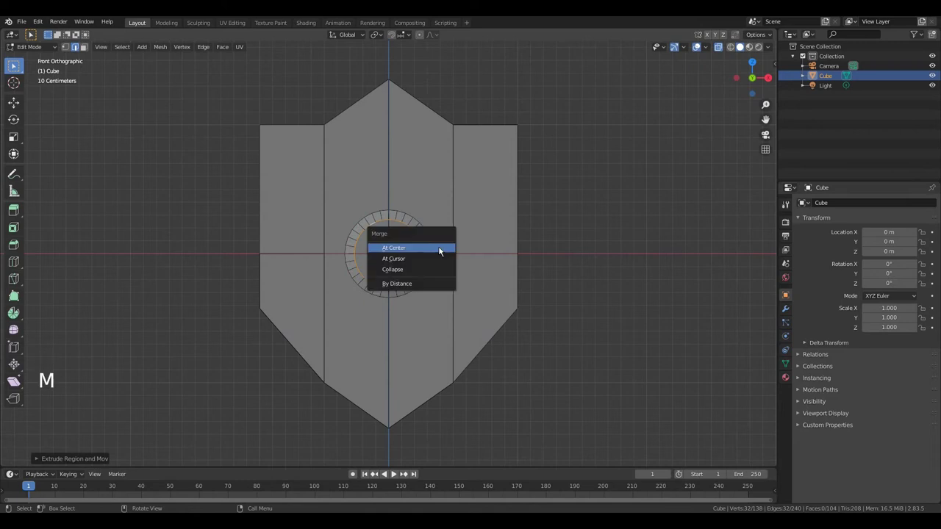
{"action": "left_click", "coordinate": [439, 248]}
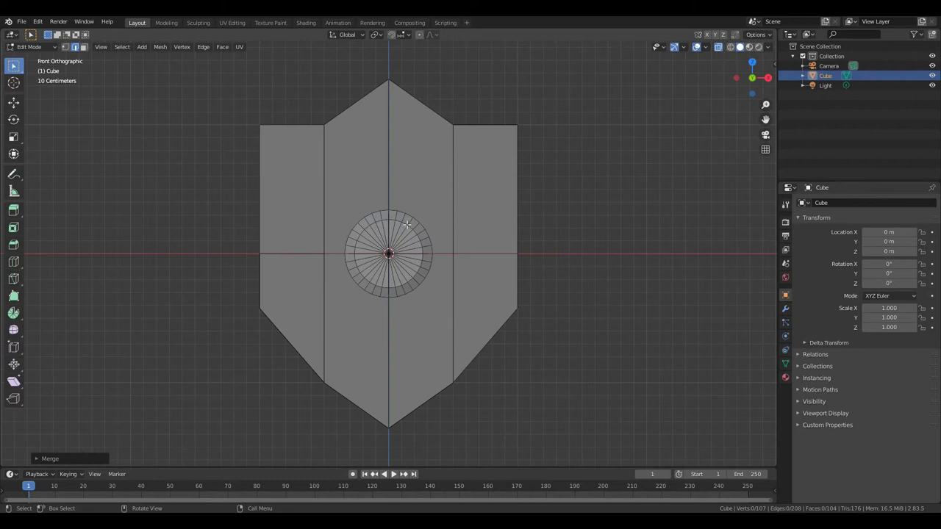
Select the whole linked disc and lower it just over 0.2 m along Z
{"action": "key", "text": "l"}
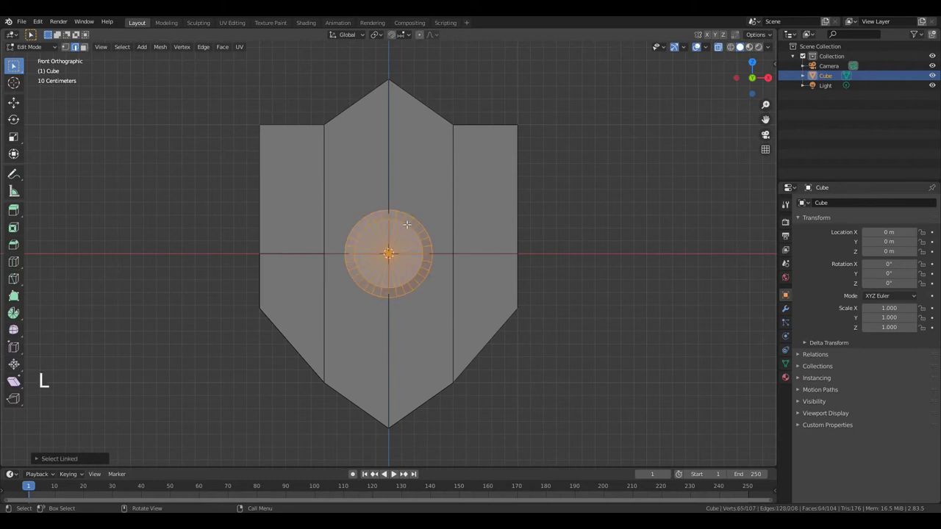
{"action": "key", "text": "g"}
{"action": "key", "text": "z"}
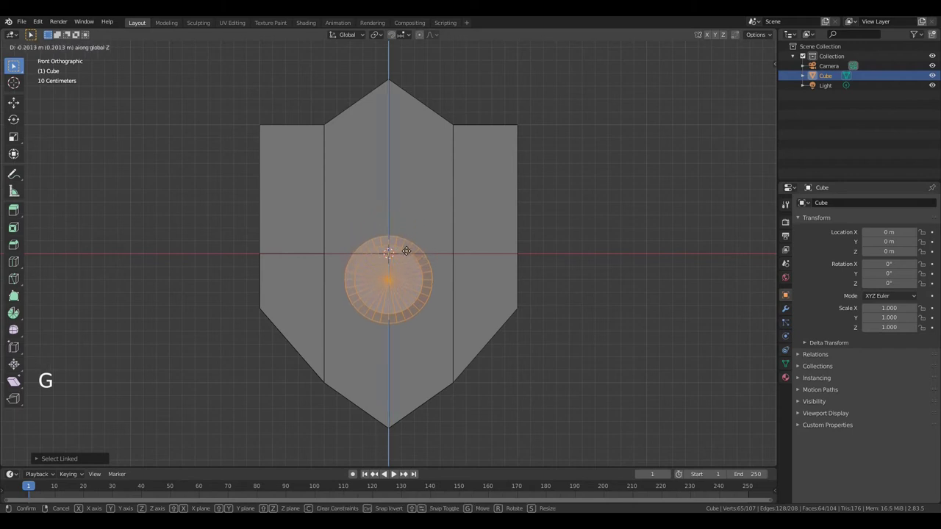
{"action": "left_click", "coordinate": [406, 254]}
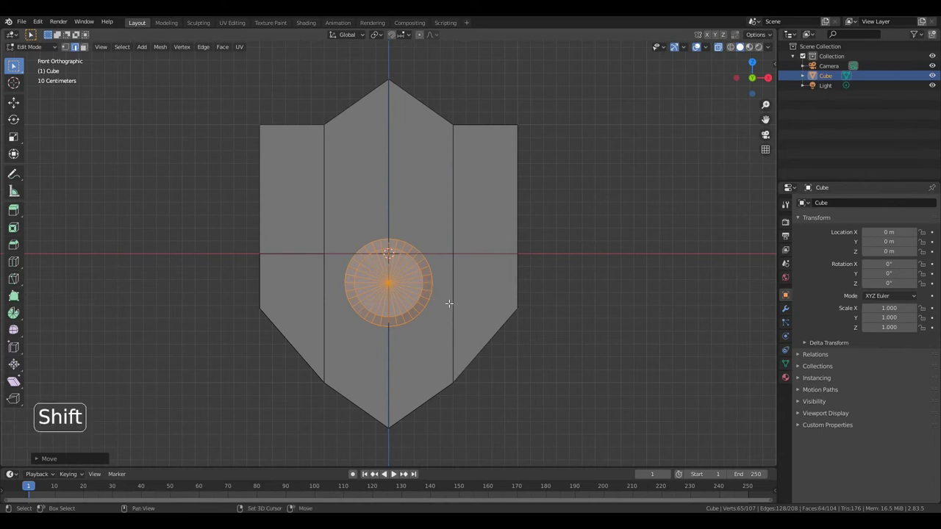
Duplicate the disc, move the copy up along Z above the original, and scale it to about 0.54
{"action": "key", "text": "shift+d"}
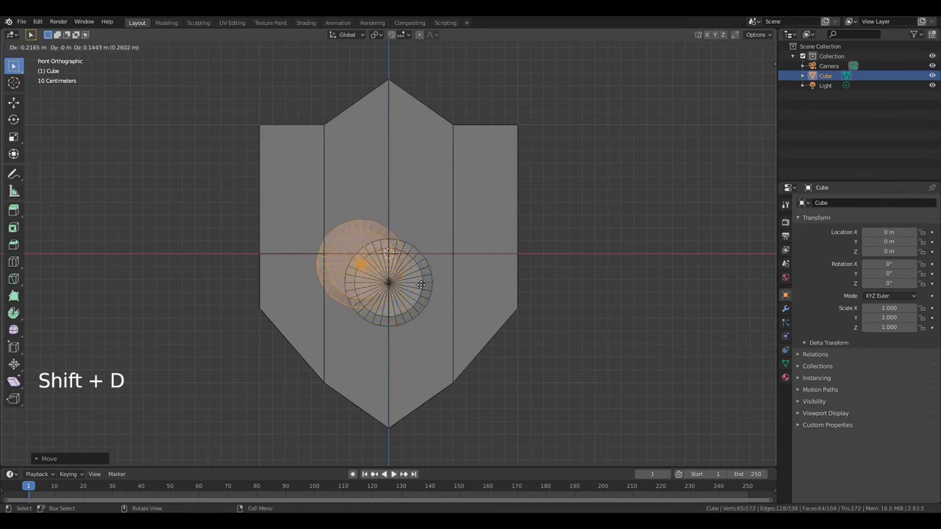
{"action": "right_click", "coordinate": [421, 284]}
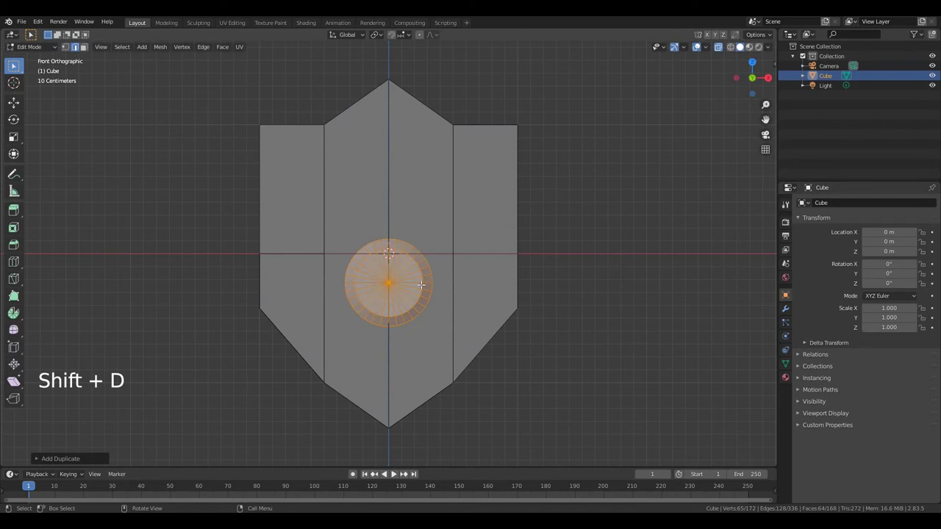
{"action": "key", "text": "g"}
{"action": "key", "text": "z"}
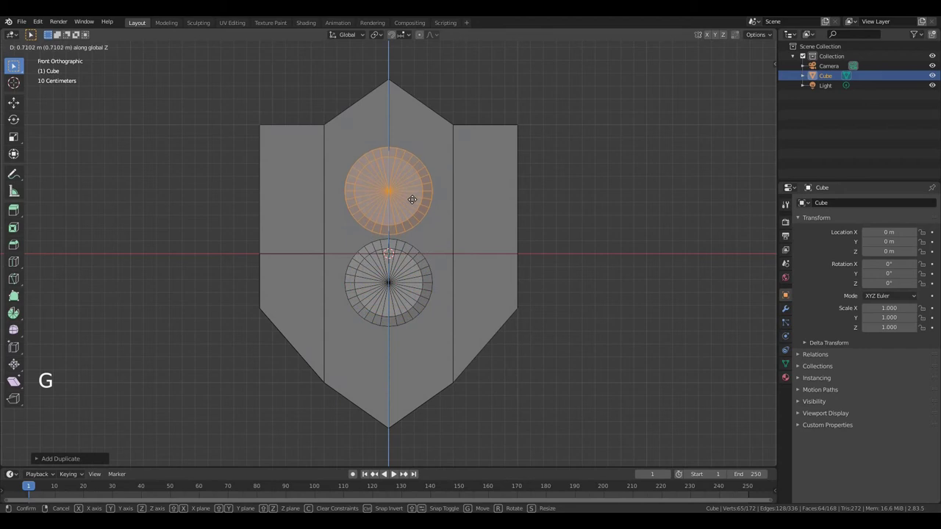
{"action": "left_click", "coordinate": [409, 216]}
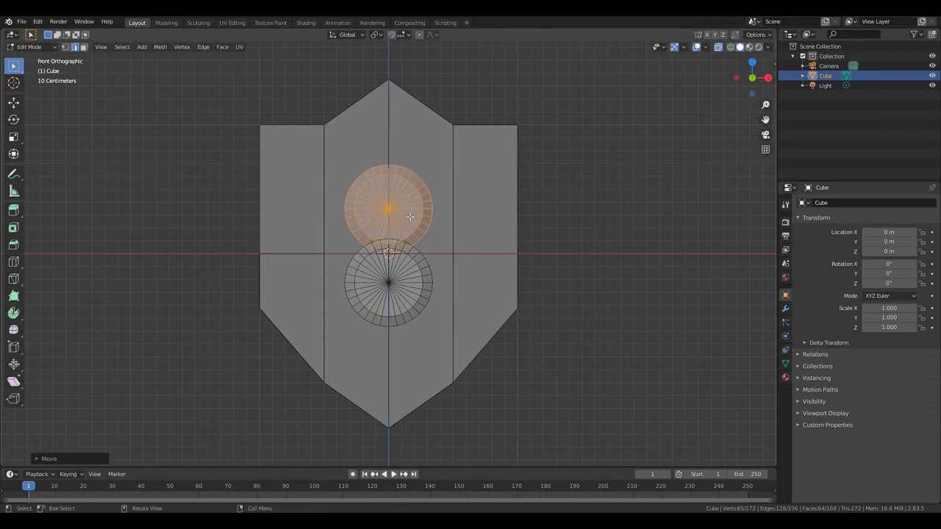
{"action": "key", "text": "s"}
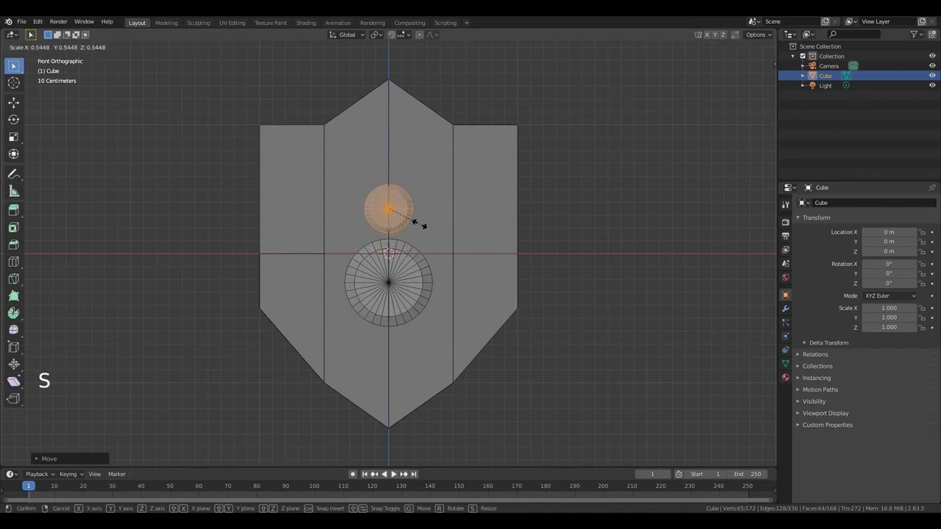
{"action": "left_click", "coordinate": [420, 223]}
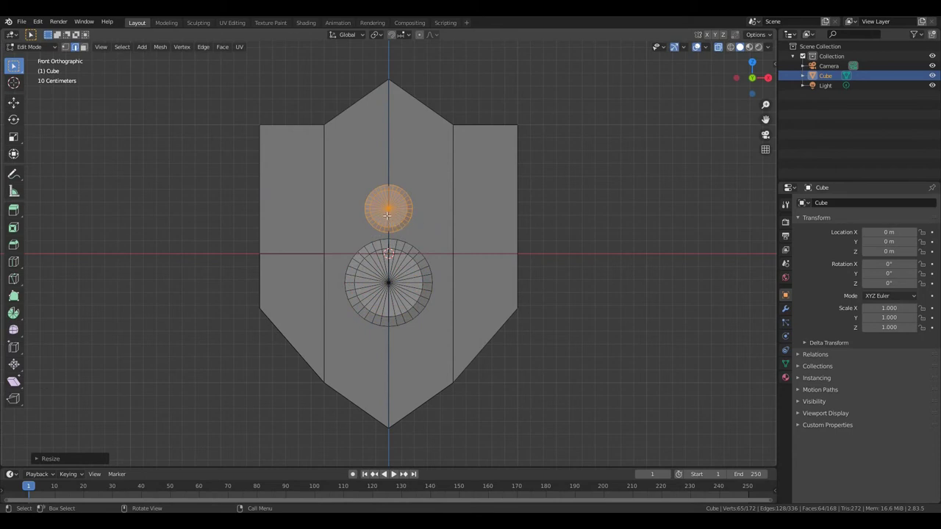
Duplicate the small disc about 0.42 m right and 0.17 m down, and duplicate that copy along X to the opposite side
{"action": "key", "text": "shift+d"}
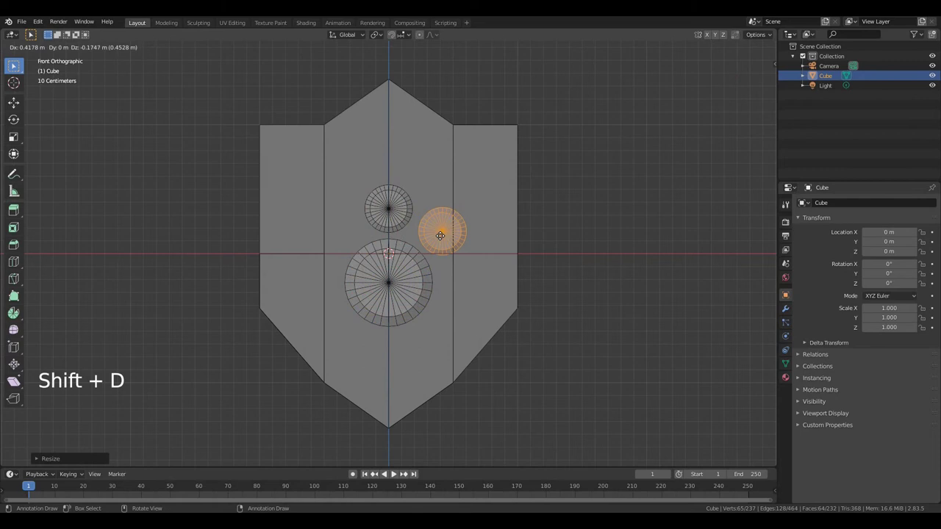
{"action": "left_click", "coordinate": [442, 235]}
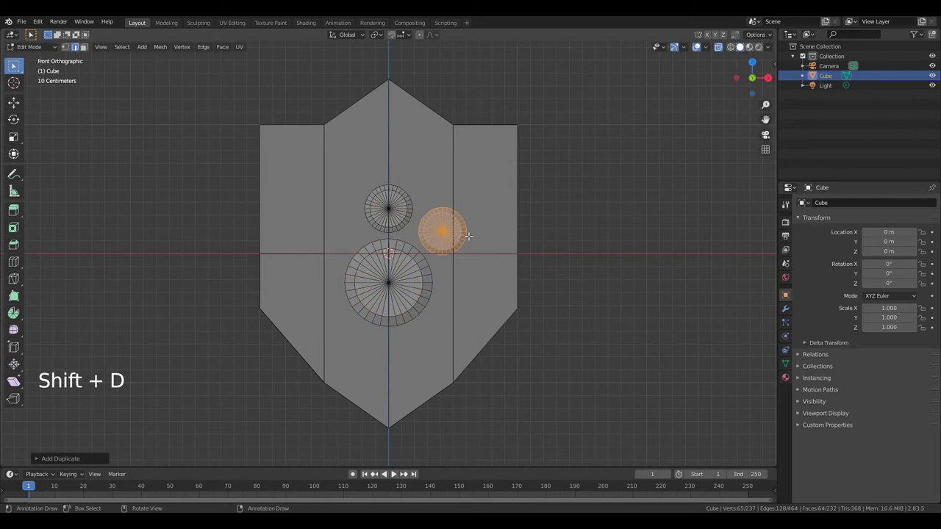
{"action": "key", "text": "shift+d"}
{"action": "middle_click", "coordinate": [441, 235]}
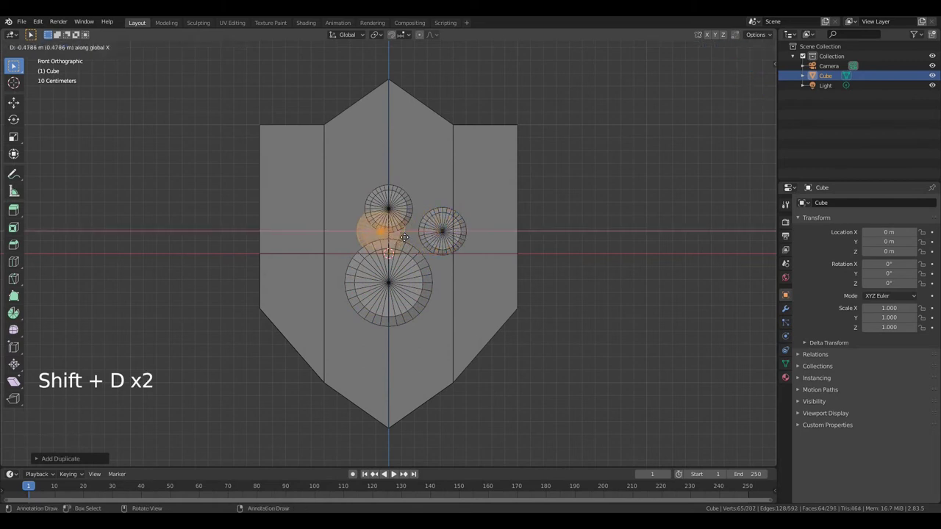
{"action": "left_click", "coordinate": [361, 234]}
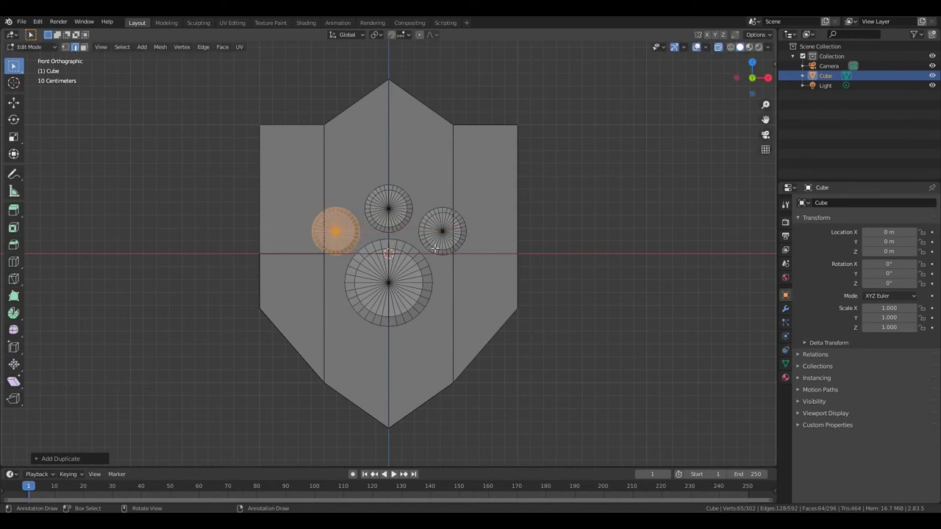
Turn off X-ray and select all eight front faces of the shield in face selection mode, leaving the discs unselected
{"action": "left_click", "coordinate": [718, 48]}
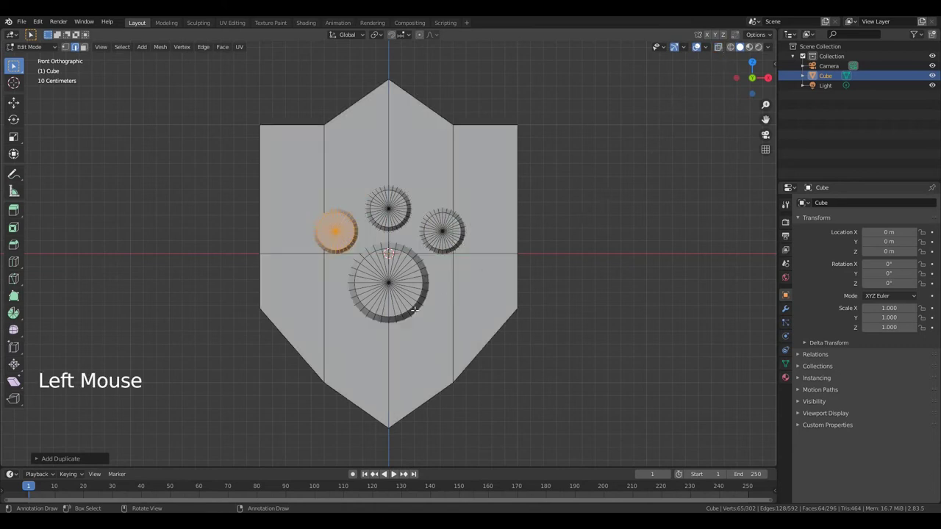
{"action": "middle_click_drag", "start_coordinate": [381, 327], "coordinate": [448, 302]}
{"action": "key", "text": "ctrl+z"}
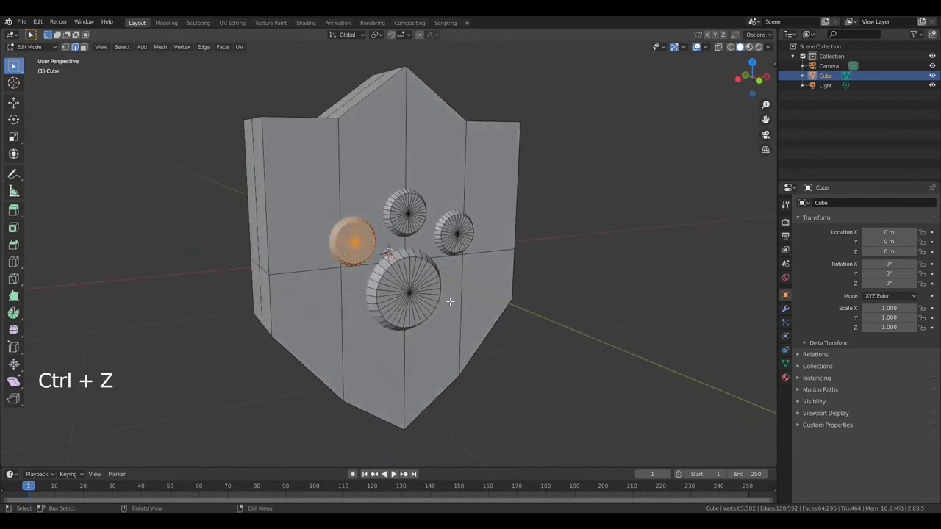
{"action": "key", "text": "3"}
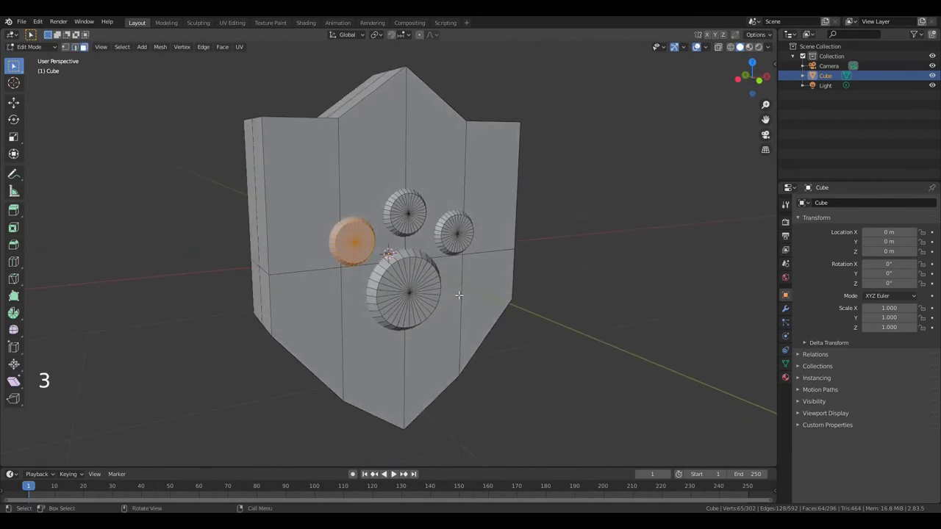
{"action": "left_click", "coordinate": [495, 187]}
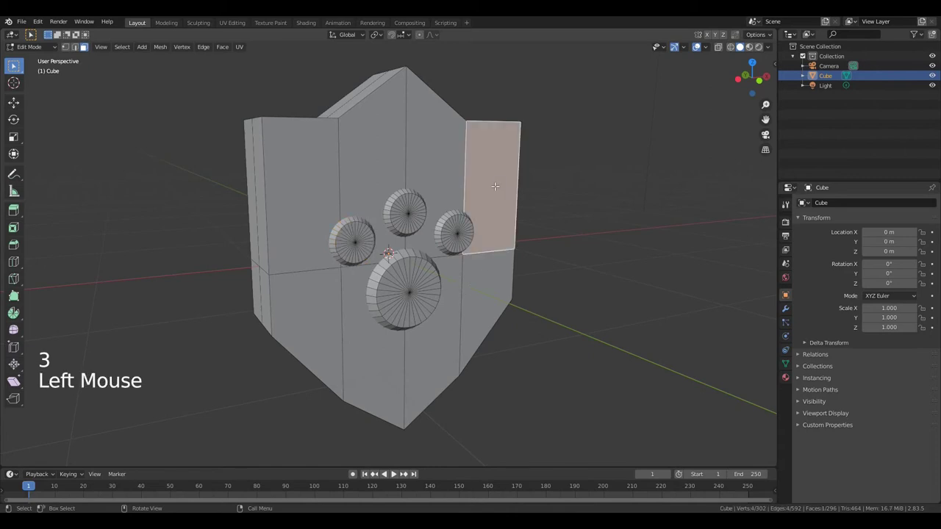
{"action": "left_click", "coordinate": [488, 286], "text": "shift"}
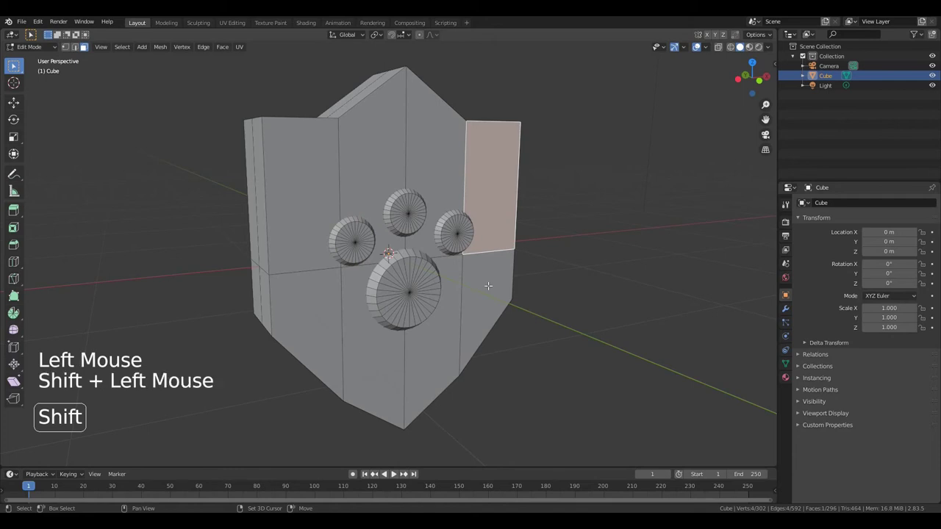
{"action": "left_click", "coordinate": [433, 340], "text": "shift"}
{"action": "left_click", "coordinate": [443, 174], "text": "shift"}
{"action": "left_click", "coordinate": [374, 174], "text": "shift"}
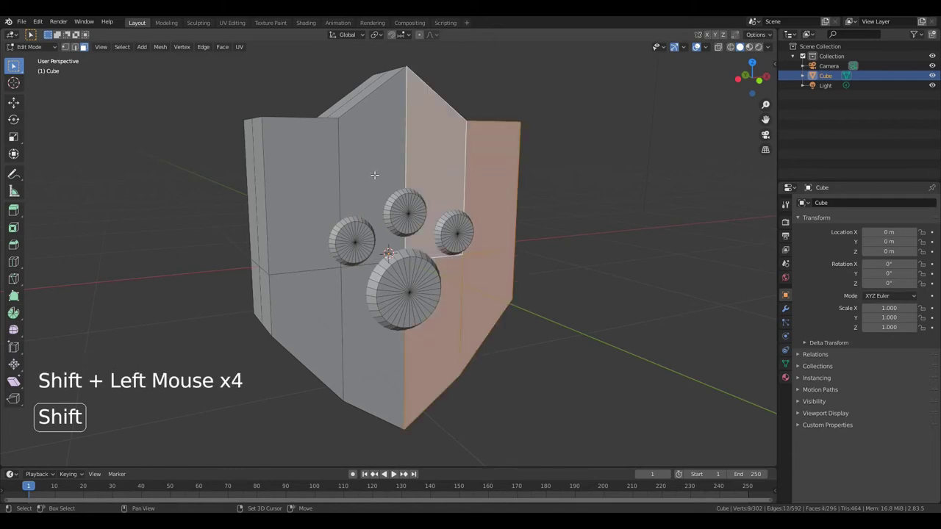
{"action": "left_click", "coordinate": [364, 302], "text": "shift"}
{"action": "left_click", "coordinate": [307, 313], "text": "shift"}
{"action": "left_click", "coordinate": [297, 184], "text": "shift"}
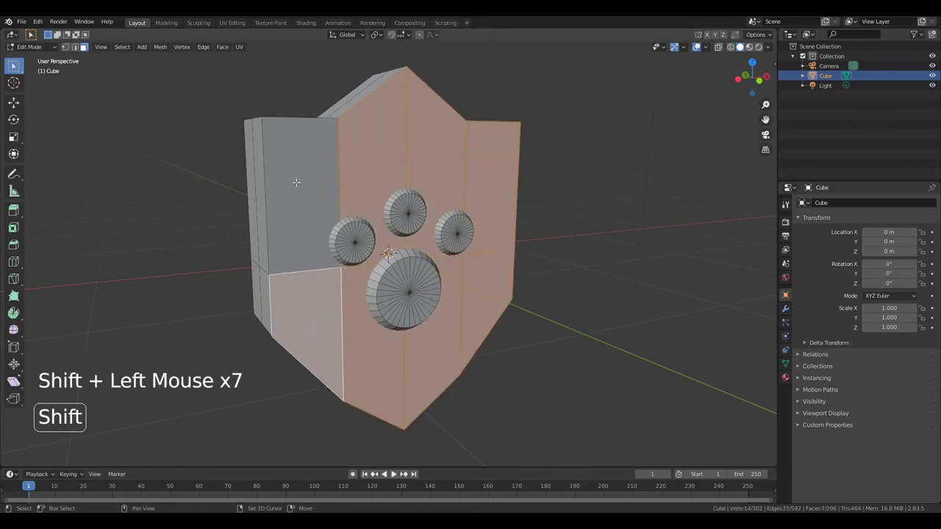
{"action": "key", "text": "ctrl+z"}
{"action": "left_click", "coordinate": [474, 258], "text": "shift"}
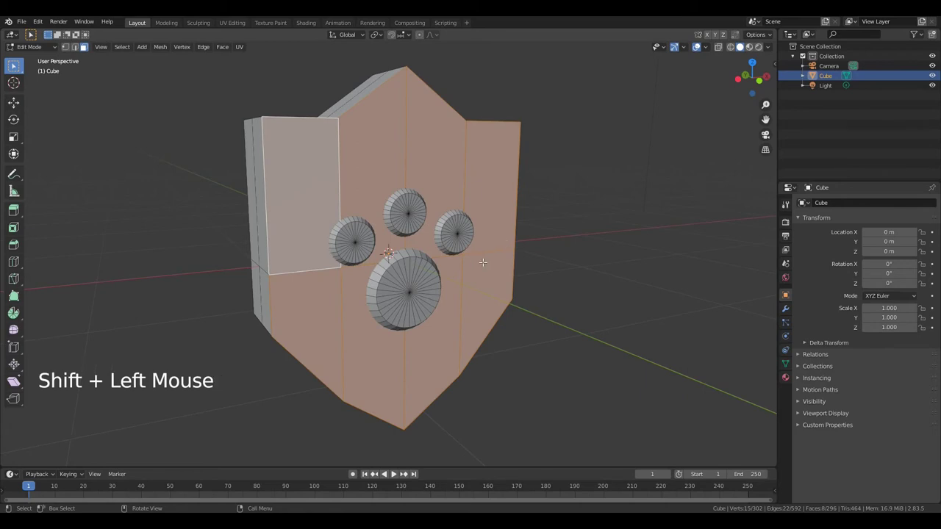
Inset the shield's front faces by about 0.17 m, and inset the resulting inner faces by about 0.04 m
{"action": "key", "text": "i"}
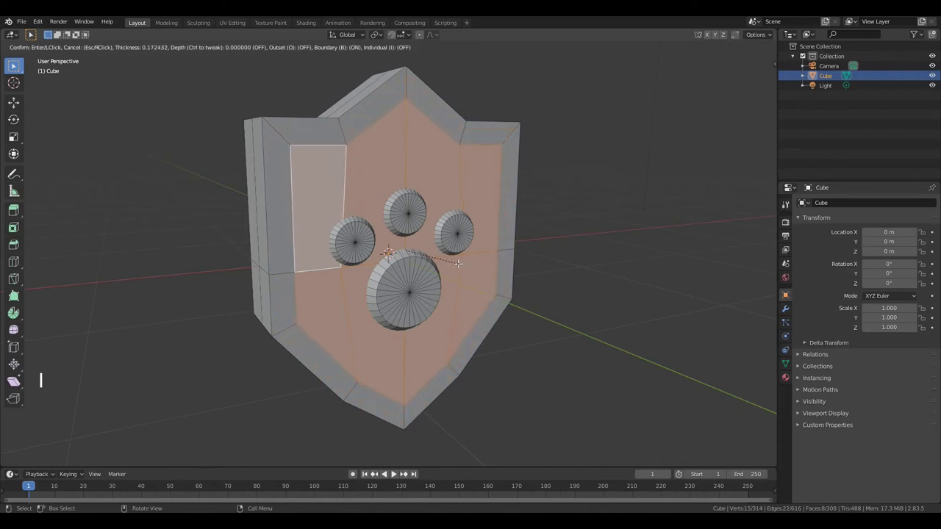
{"action": "left_click", "coordinate": [456, 263]}
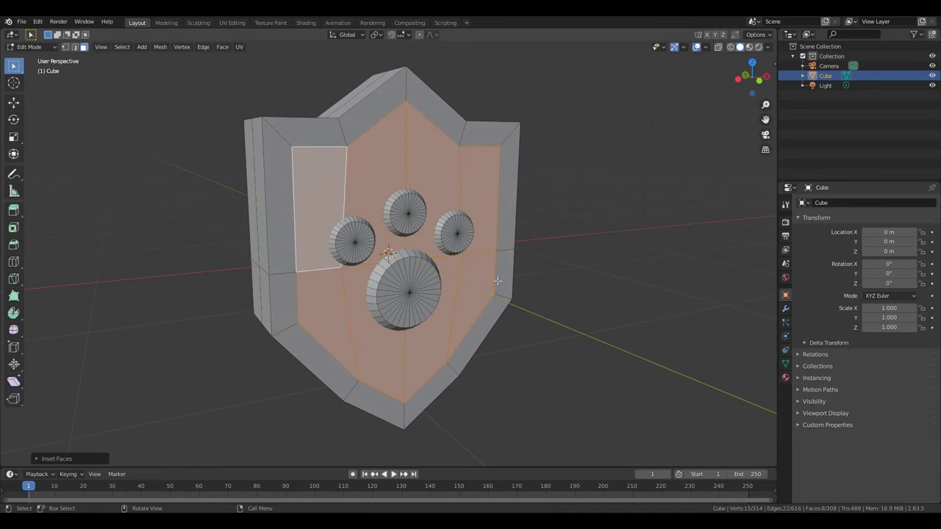
{"action": "key", "text": "i"}
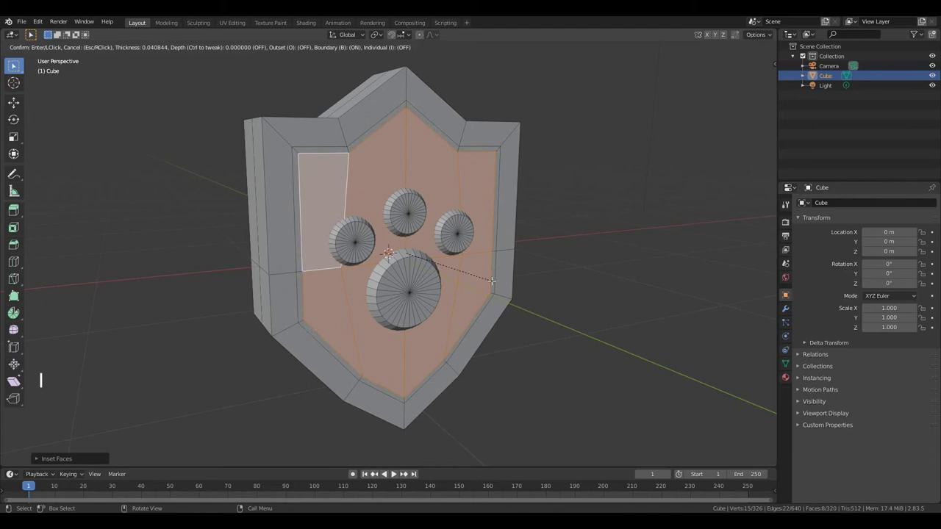
{"action": "left_click", "coordinate": [491, 280]}
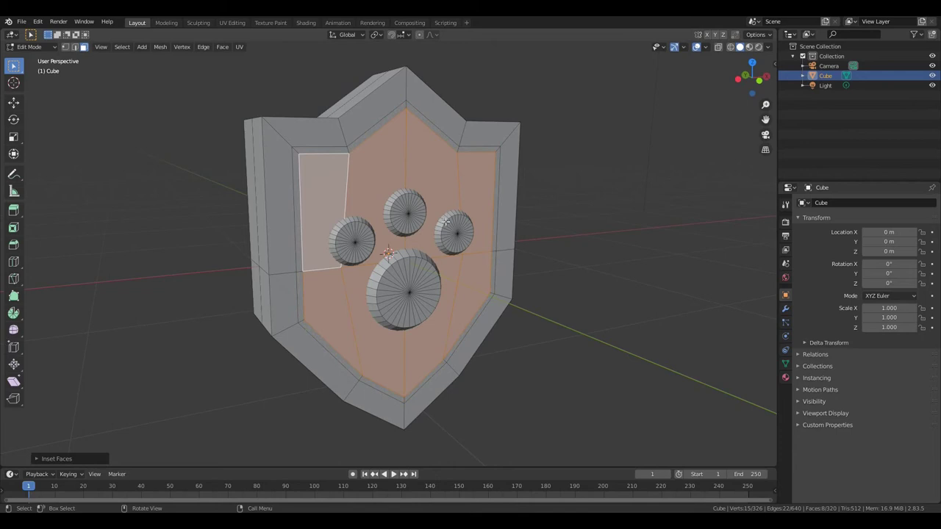
Add the four linked discs to the inner face selection and move everything about 0.11 m forward along negative Y
{"action": "key", "text": "l"}
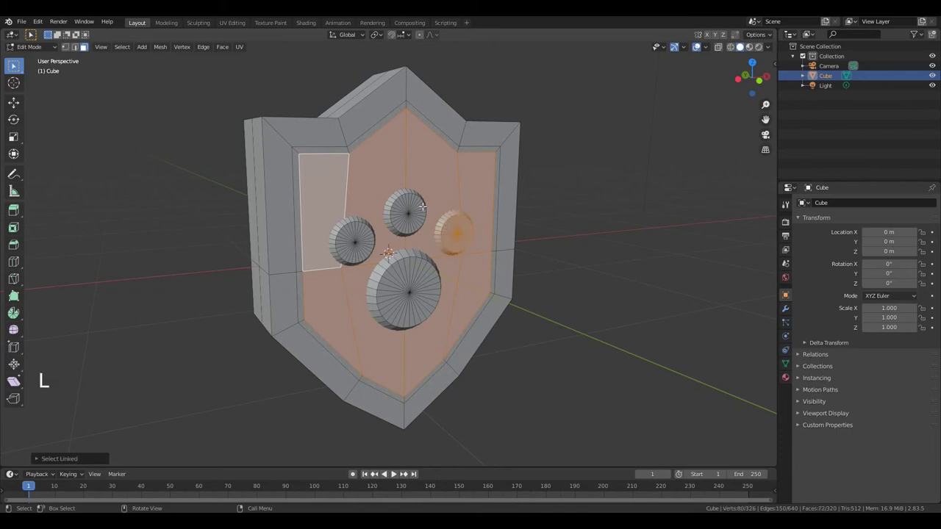
{"action": "key", "text": "l"}
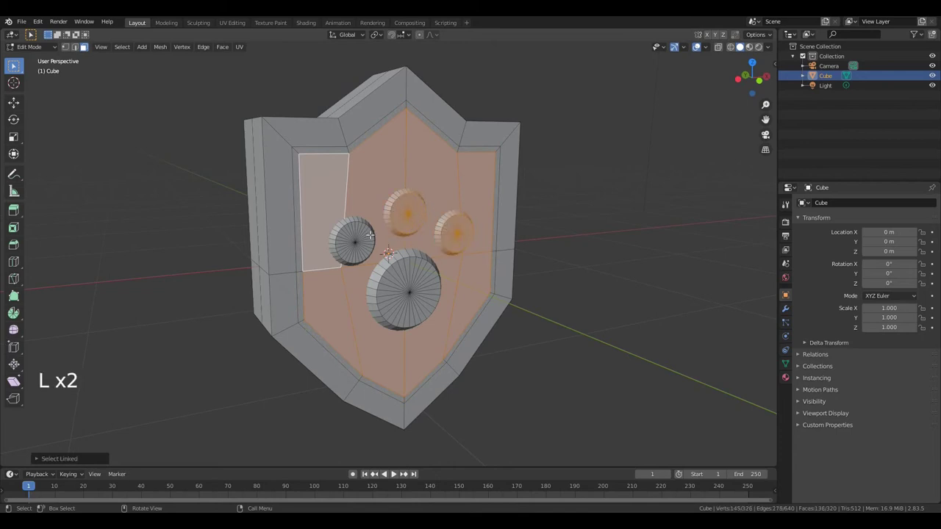
{"action": "key", "text": "l"}
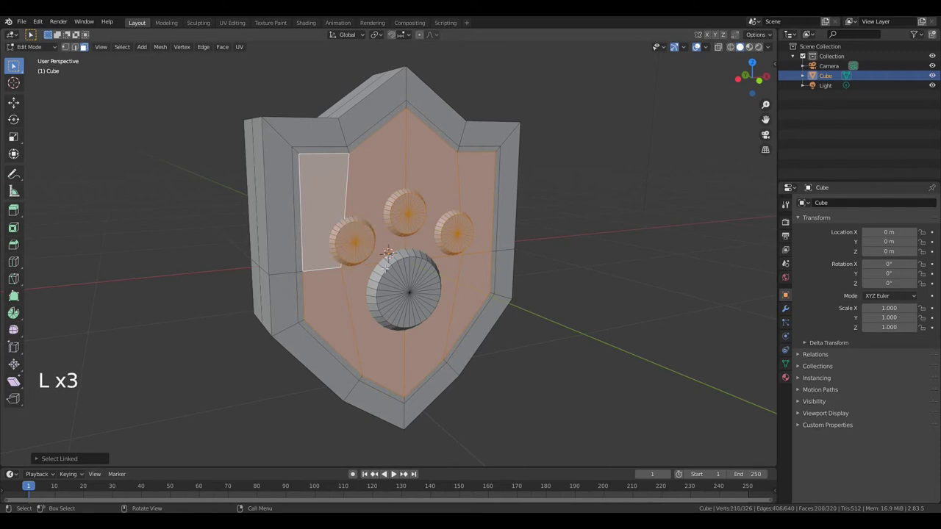
{"action": "key", "text": "l"}
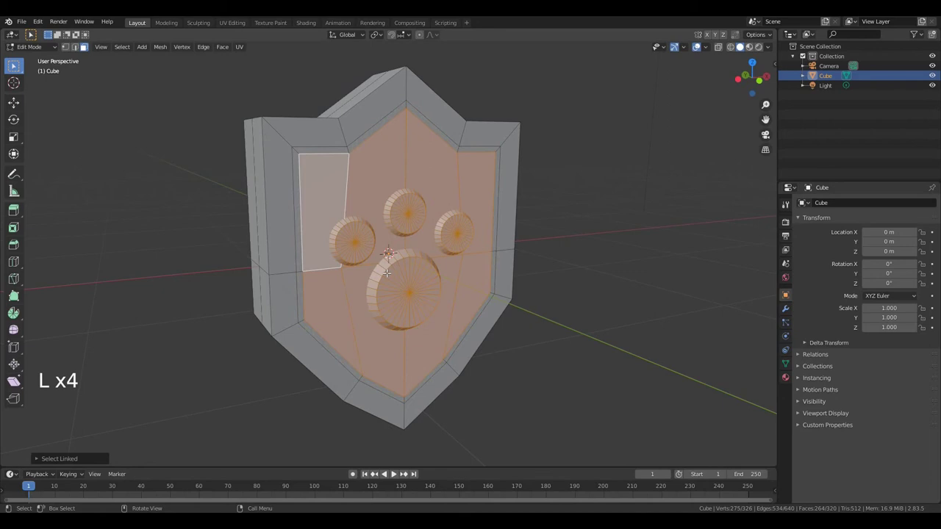
{"action": "key", "text": "KP_7"}
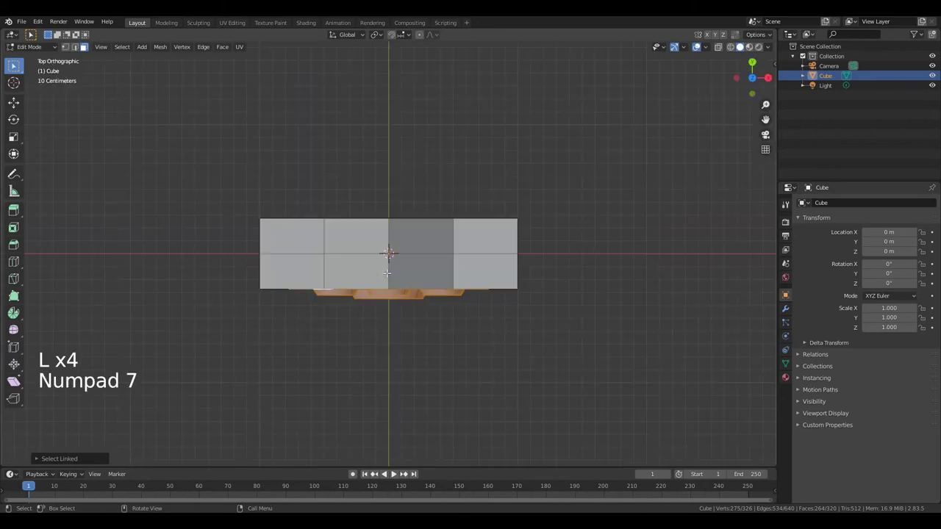
{"action": "key", "text": "g"}
{"action": "key", "text": "y"}
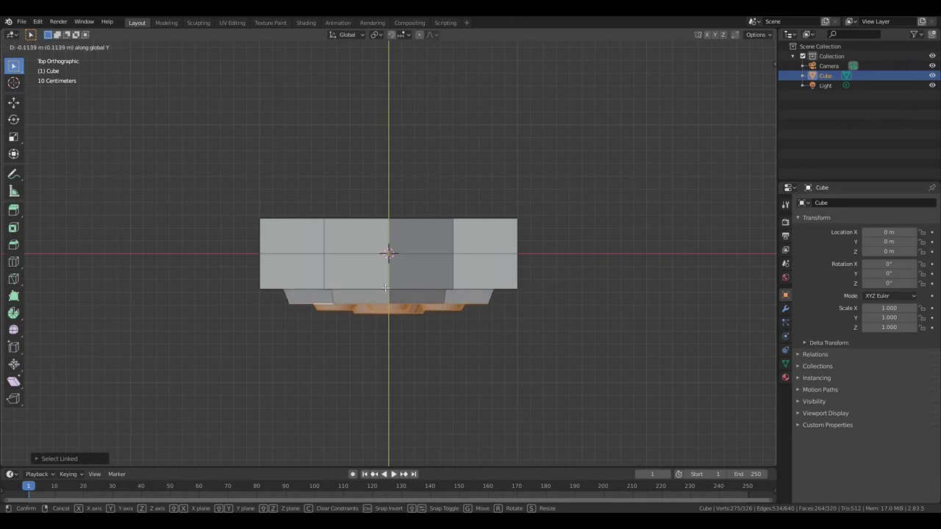
{"action": "left_click", "coordinate": [385, 288]}
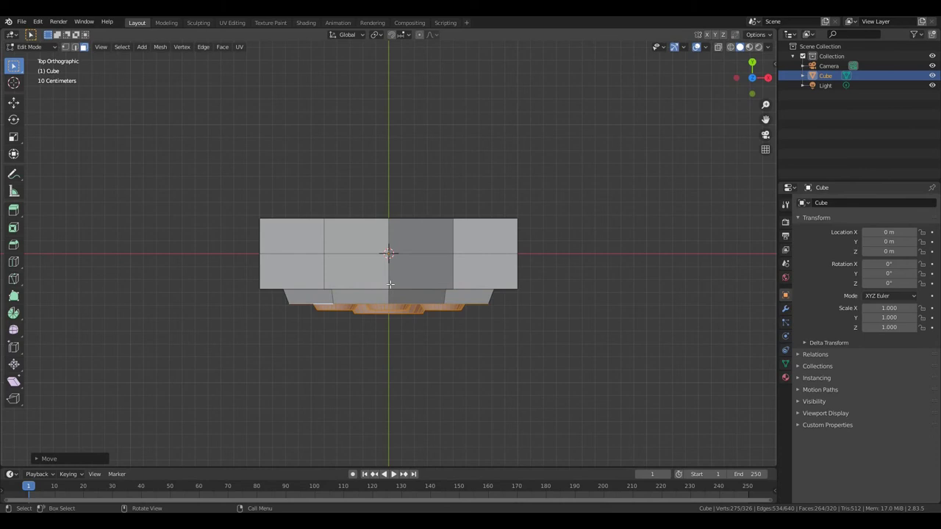
Switch to edge selection and enable proportional editing with the Projected from View option
{"action": "key", "text": "2"}
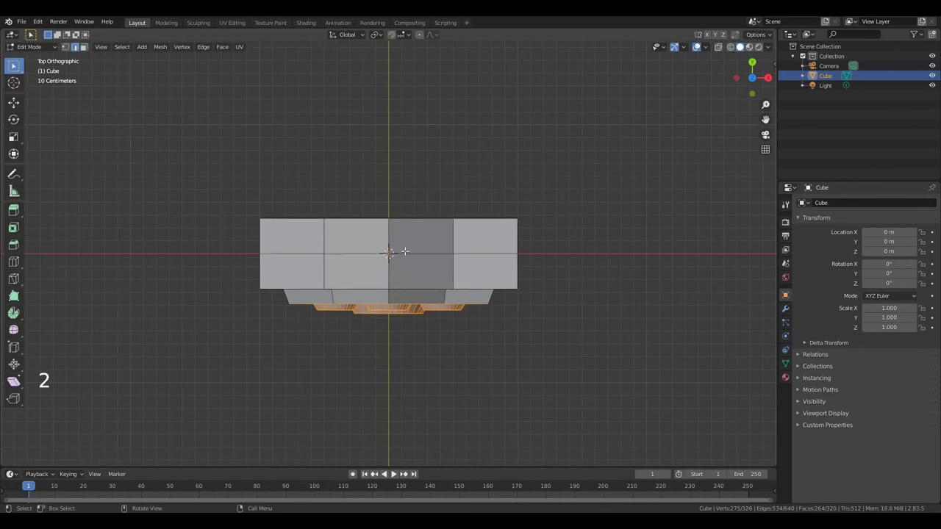
{"action": "left_click", "coordinate": [420, 36]}
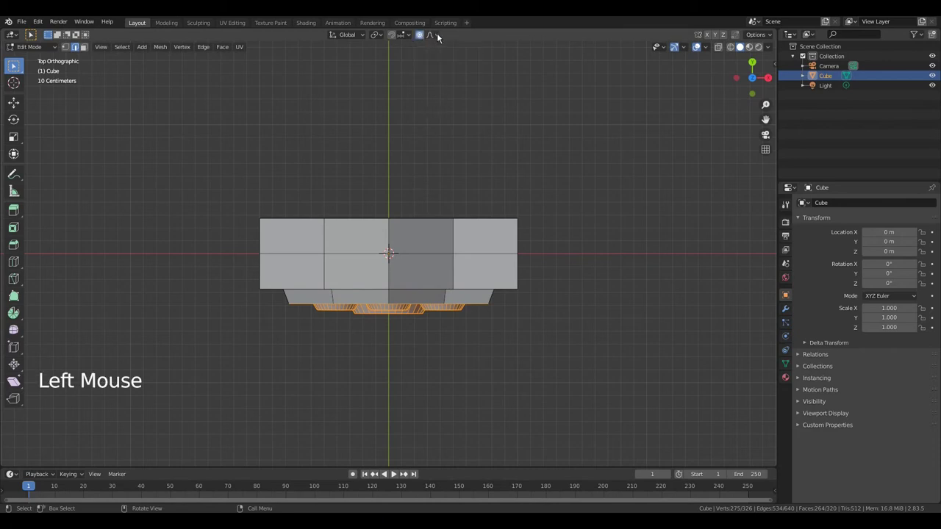
{"action": "left_click", "coordinate": [439, 36]}
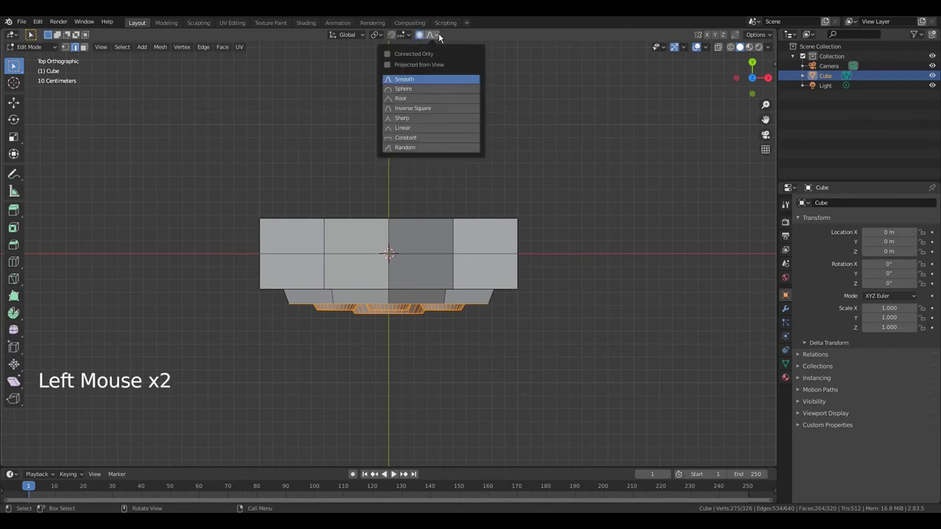
{"action": "left_click", "coordinate": [388, 64]}
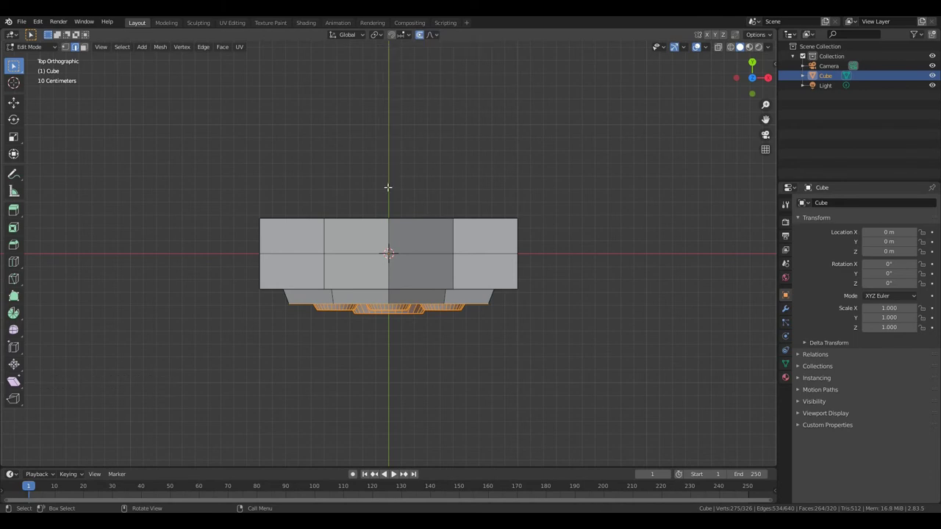
Pull the shield's vertical centre line just over 0.17 m along negative Y with smooth falloff of size 1.46, and turn proportional editing off
{"action": "left_click_drag", "start_coordinate": [383, 205], "coordinate": [393, 331]}
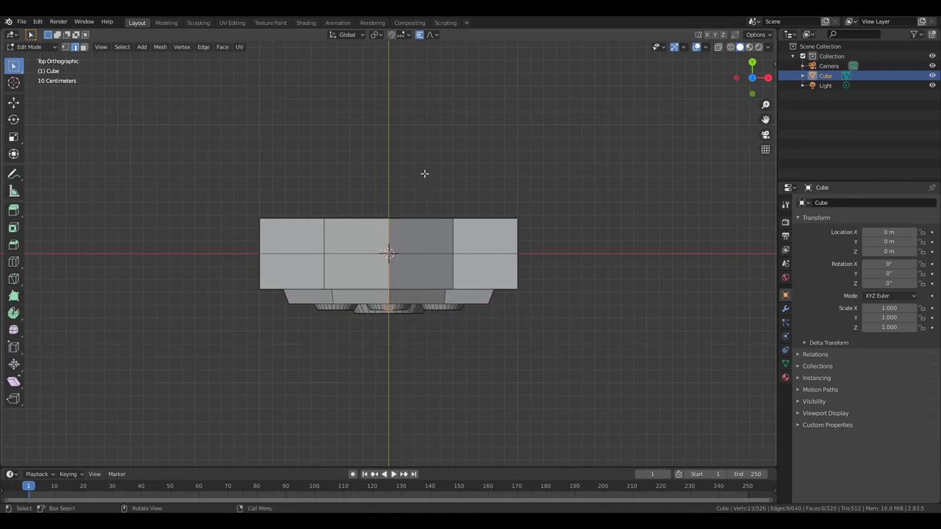
{"action": "key", "text": "g"}
{"action": "key", "text": "y"}
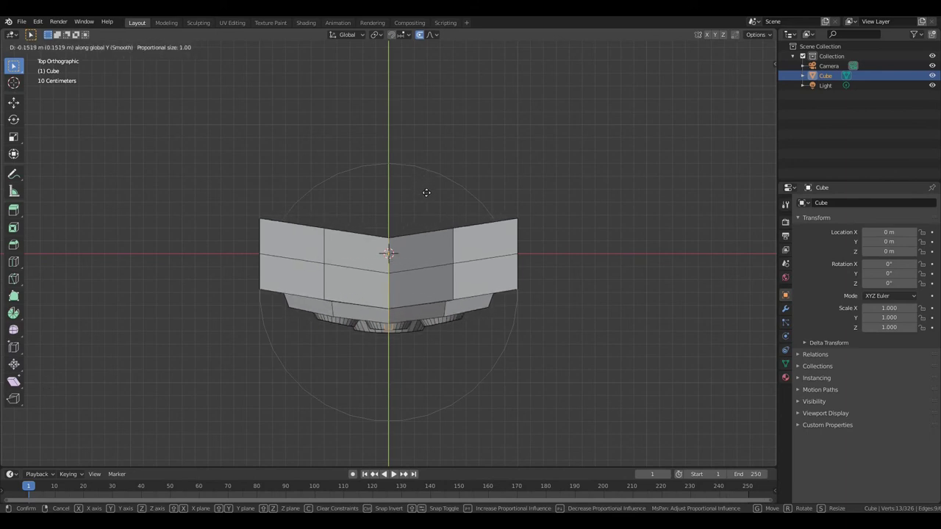
{"action": "scroll", "coordinate": [430, 184], "scroll_direction": "down", "scroll_amount": 6}
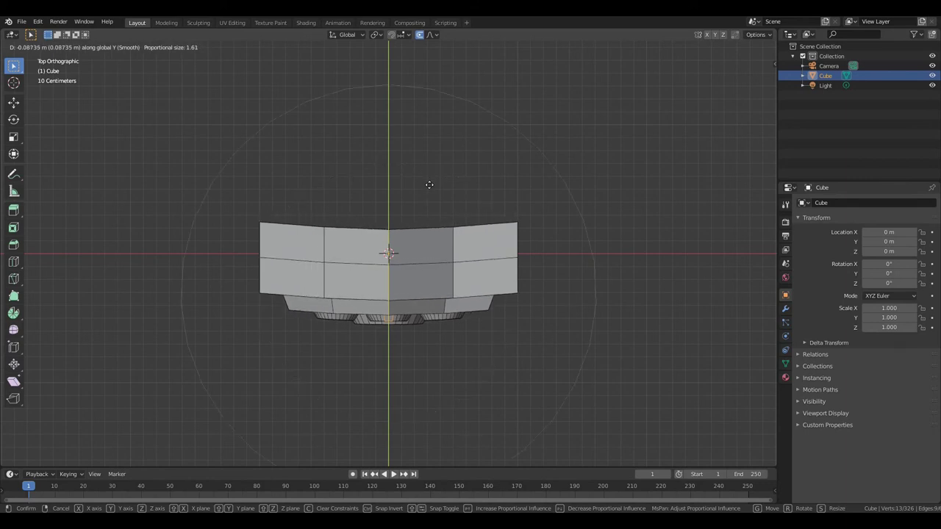
{"action": "scroll", "coordinate": [430, 185], "scroll_direction": "up", "scroll_amount": 2}
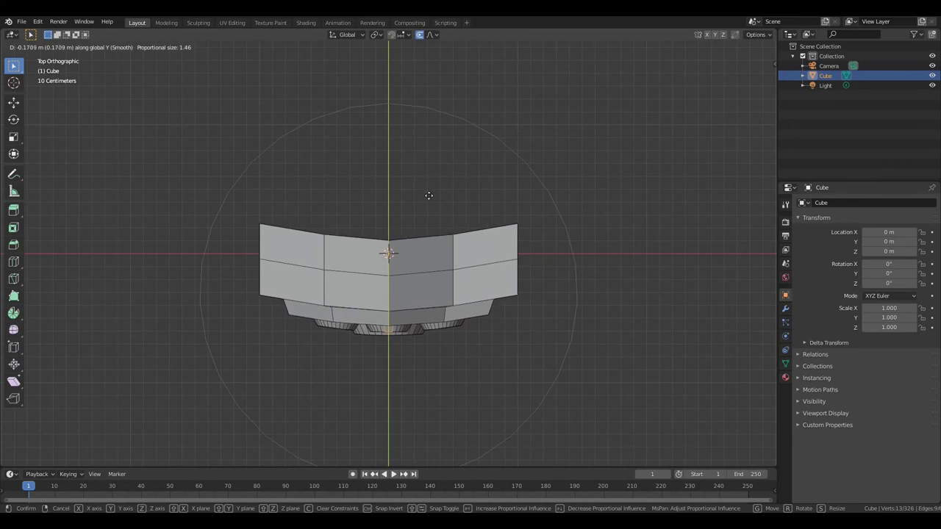
{"action": "left_click", "coordinate": [429, 198]}
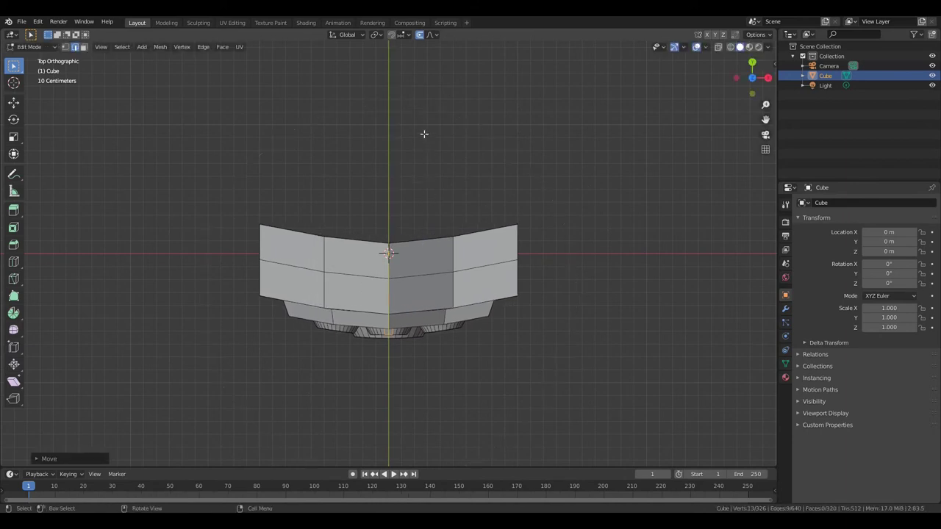
{"action": "left_click", "coordinate": [421, 36]}
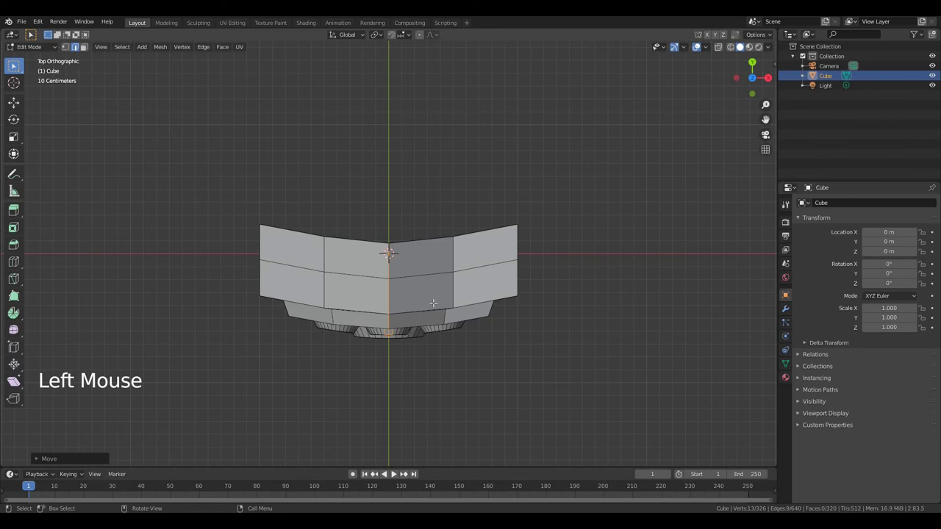
Select the edge loop running around the middle of the shield's outer side and scale it to about 1.13
{"action": "key", "text": "a"}
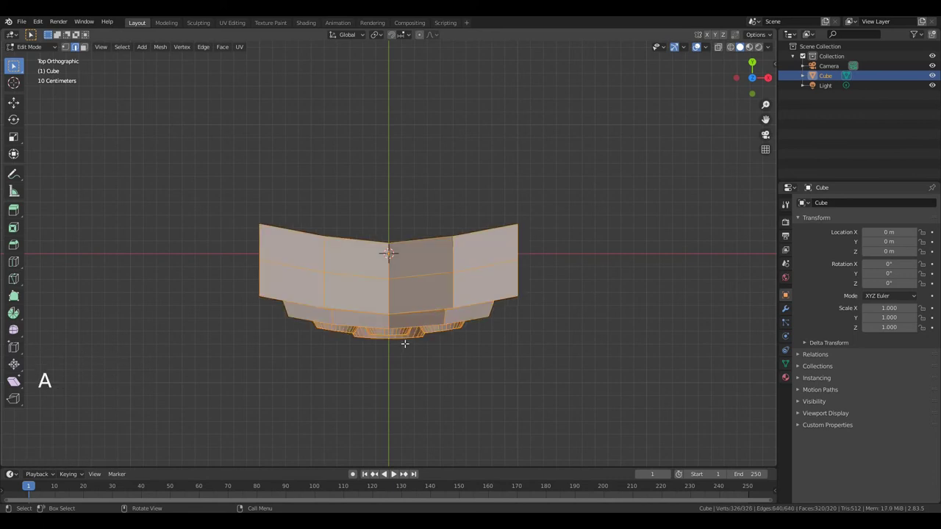
{"action": "middle_click_drag", "start_coordinate": [384, 393], "coordinate": [420, 304]}
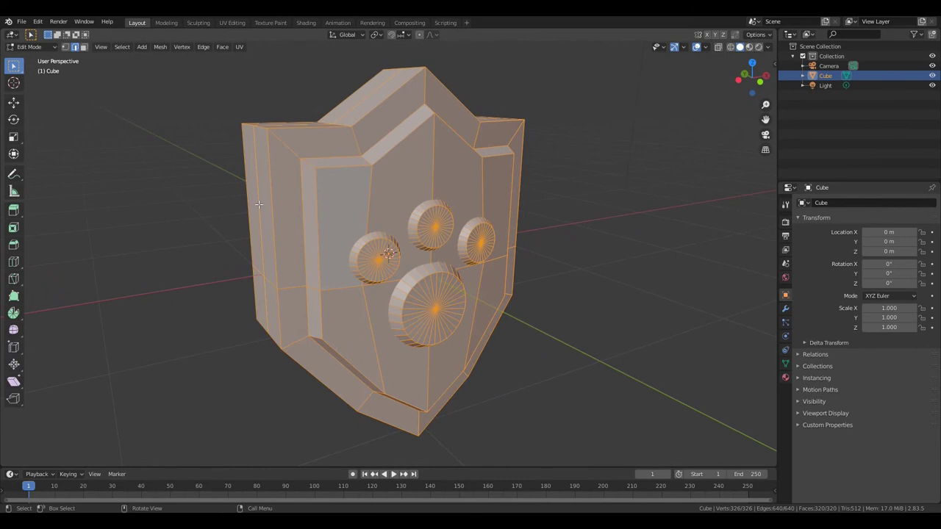
{"action": "key", "text": "alt"}
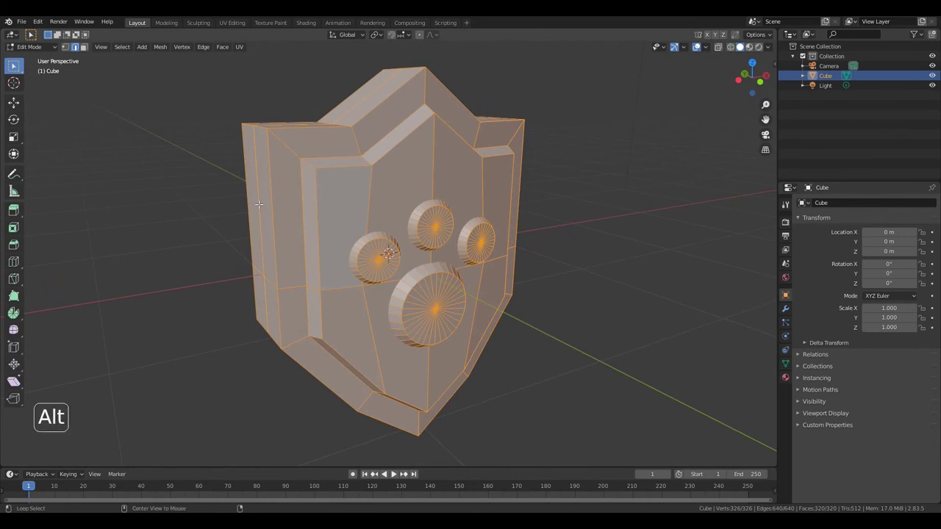
{"action": "left_click", "coordinate": [258, 204], "text": "alt"}
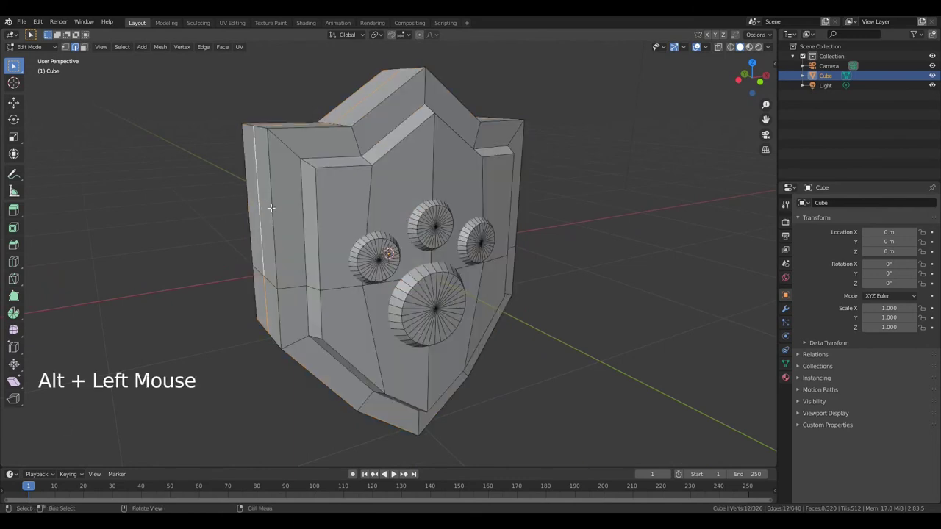
{"action": "key", "text": "s"}
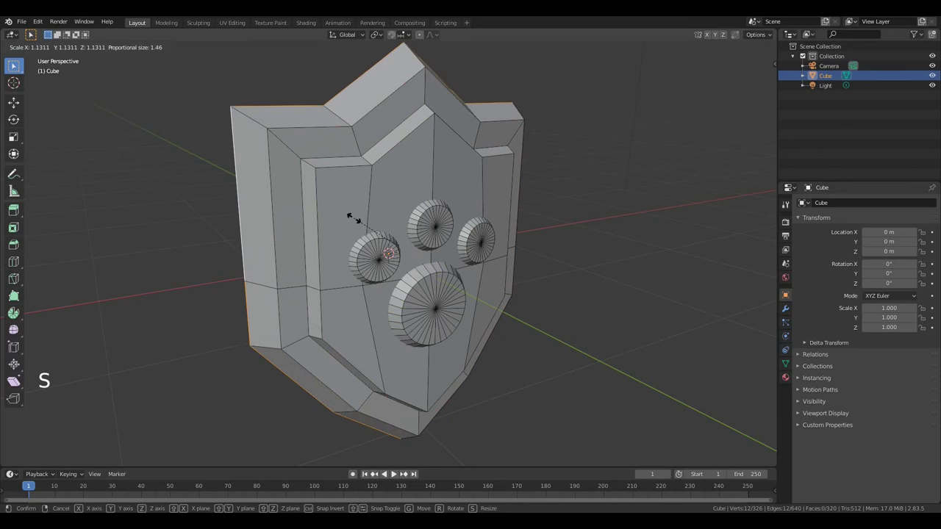
{"action": "left_click", "coordinate": [350, 220]}
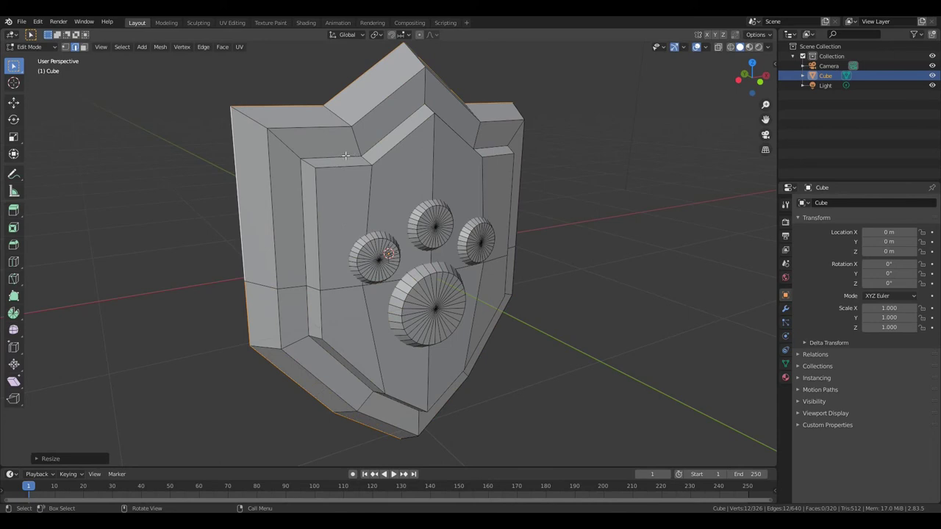
Select the edge loop around the base of the raised front panel and mark it as a seam
{"action": "key", "text": "alt"}
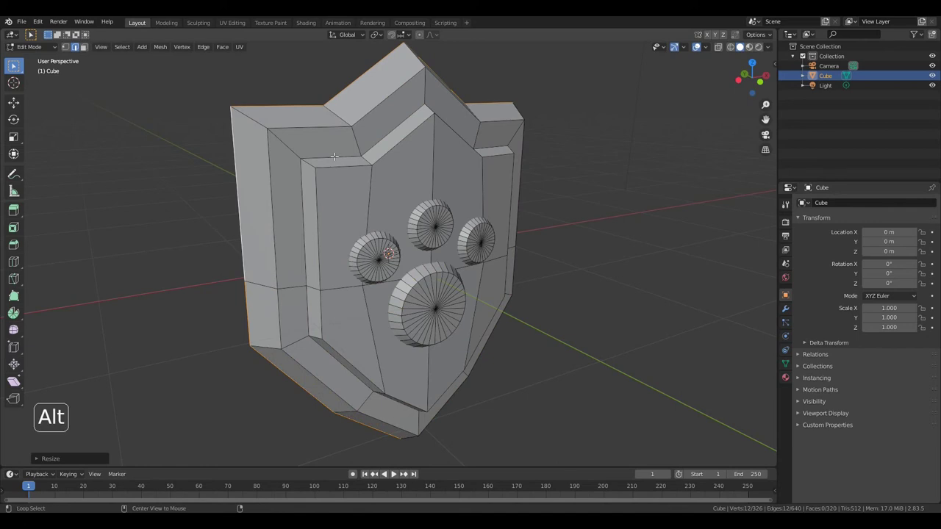
{"action": "left_click", "coordinate": [334, 157], "text": "alt"}
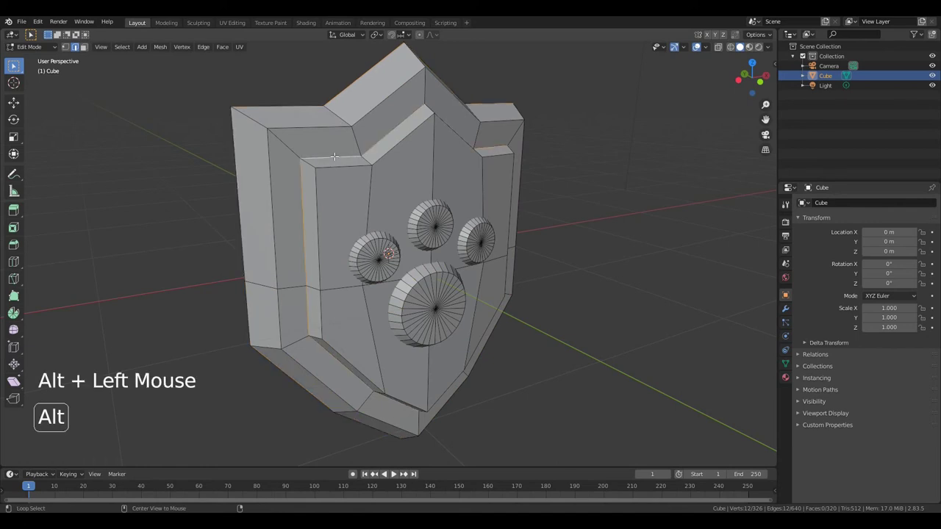
{"action": "key", "text": "ctrl+e"}
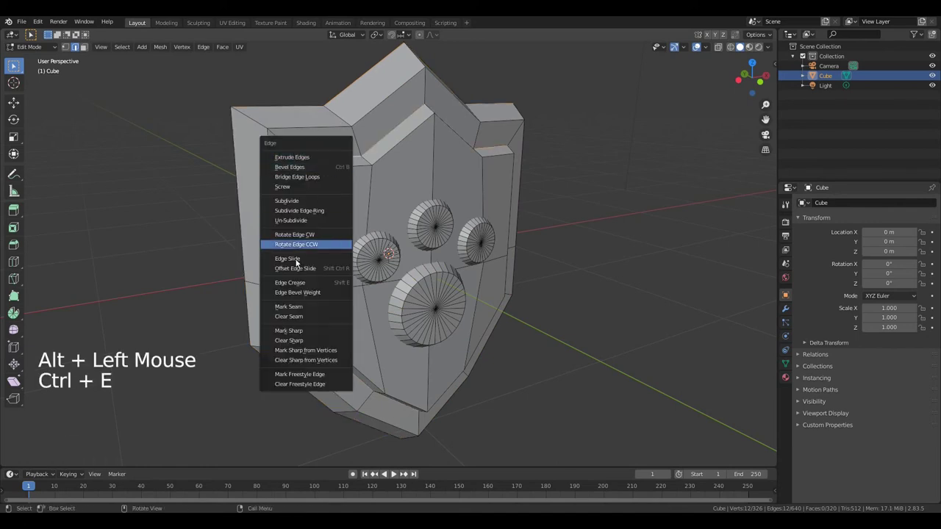
{"action": "left_click", "coordinate": [289, 308]}
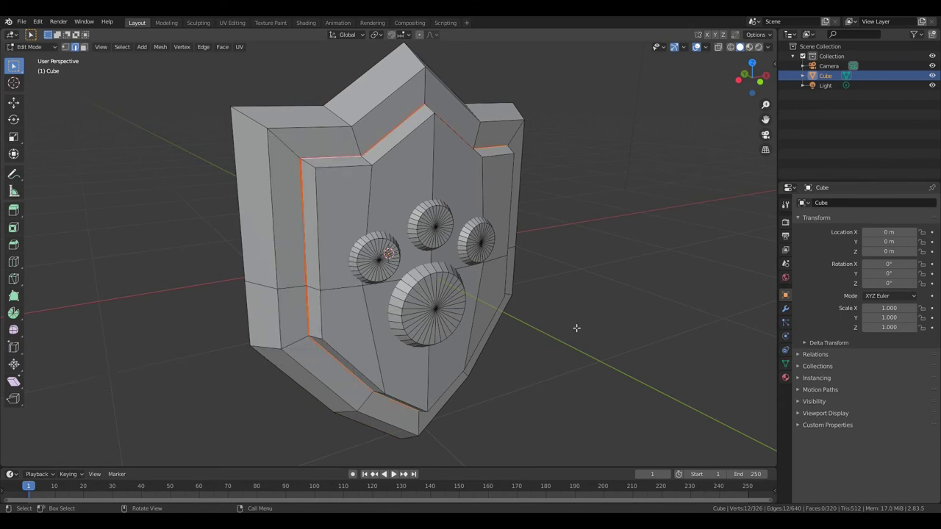
Add two empty material slots to the shield alongside its existing material
{"action": "left_click", "coordinate": [786, 378]}
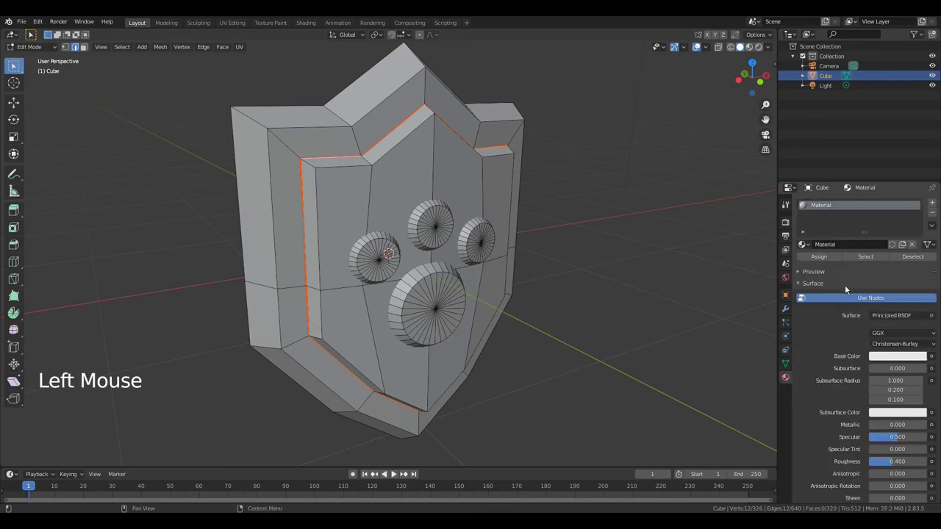
{"action": "left_click", "coordinate": [933, 206]}
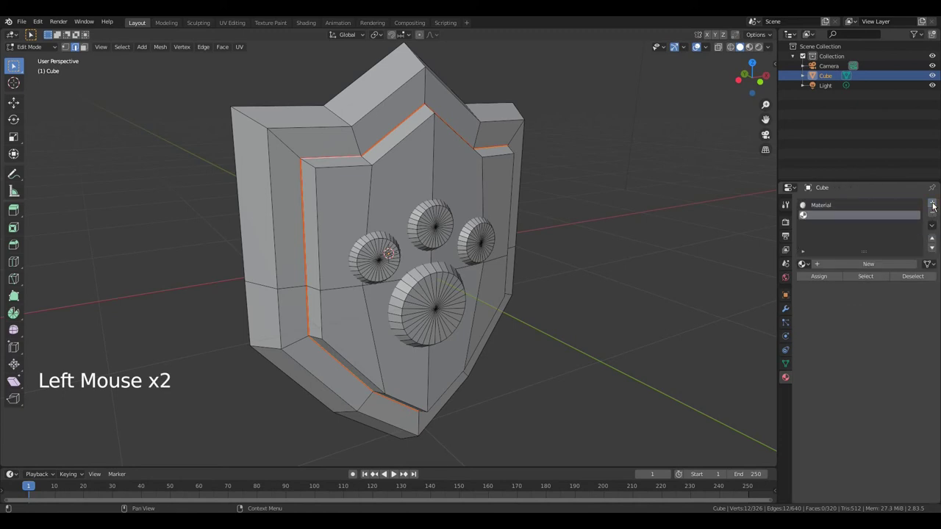
{"action": "left_click", "coordinate": [933, 206]}
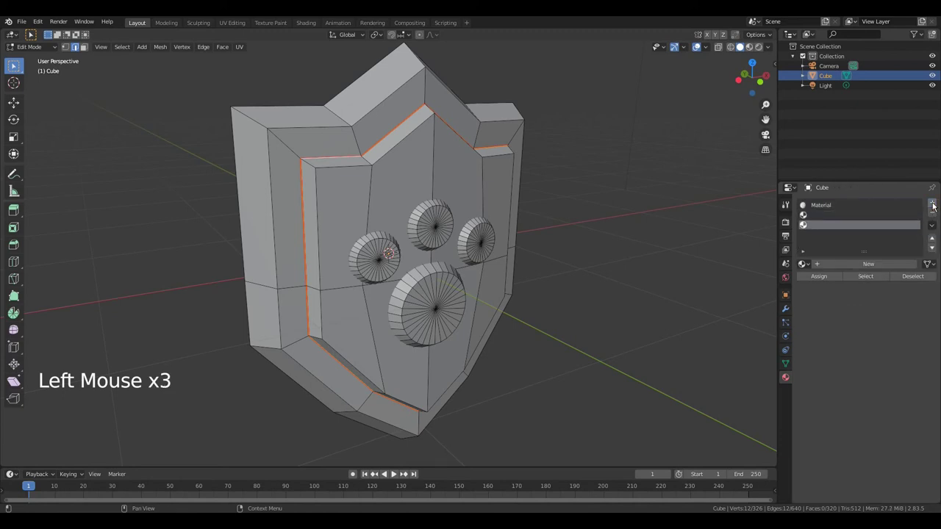
Select the linked faces of the inner front panel and create a material with a saturated blue base color in the second slot
{"action": "left_click", "coordinate": [810, 213]}
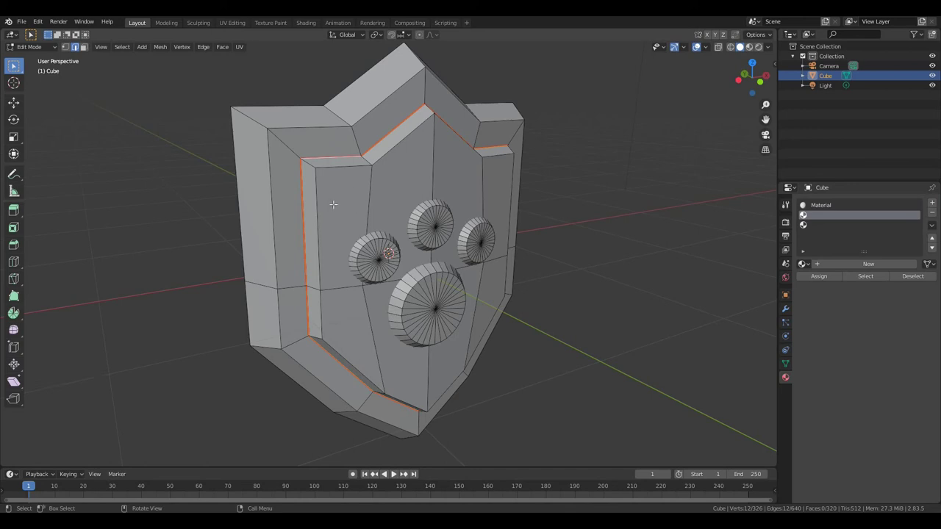
{"action": "key", "text": "3"}
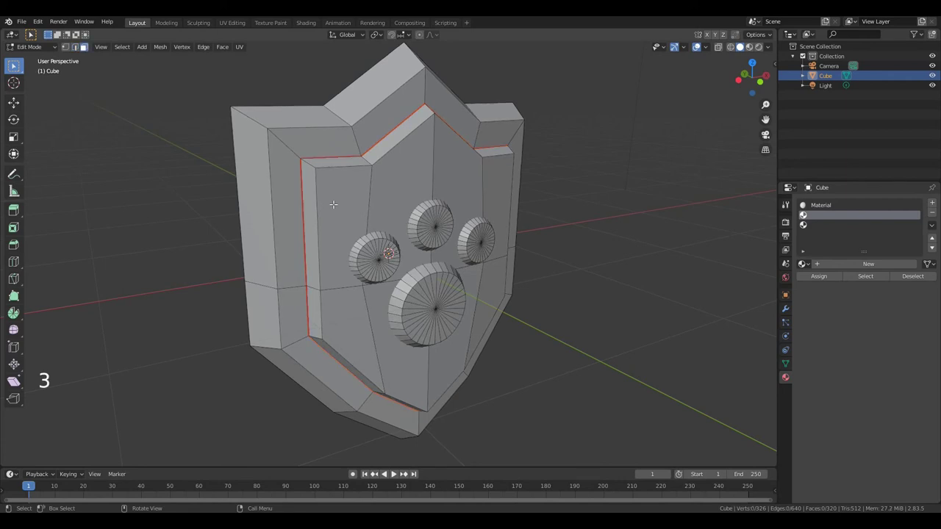
{"action": "key", "text": "l"}
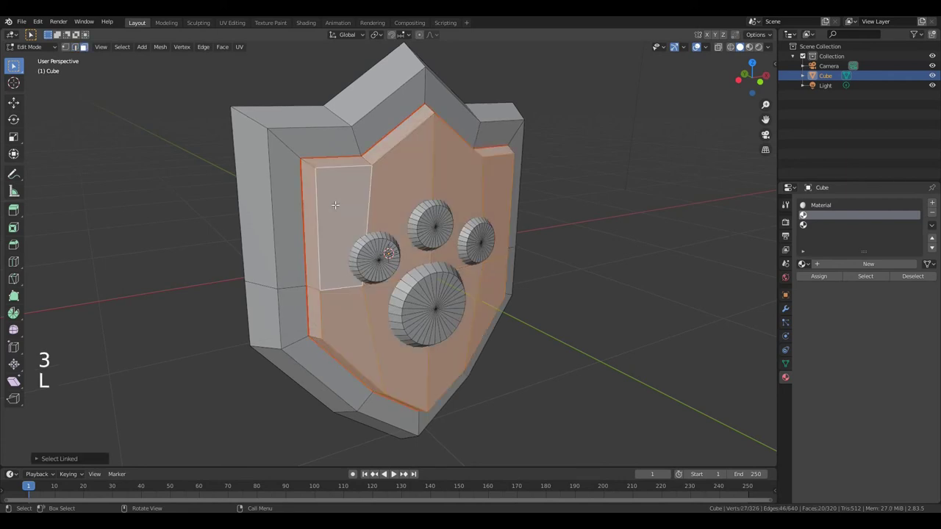
{"action": "left_click", "coordinate": [843, 263]}
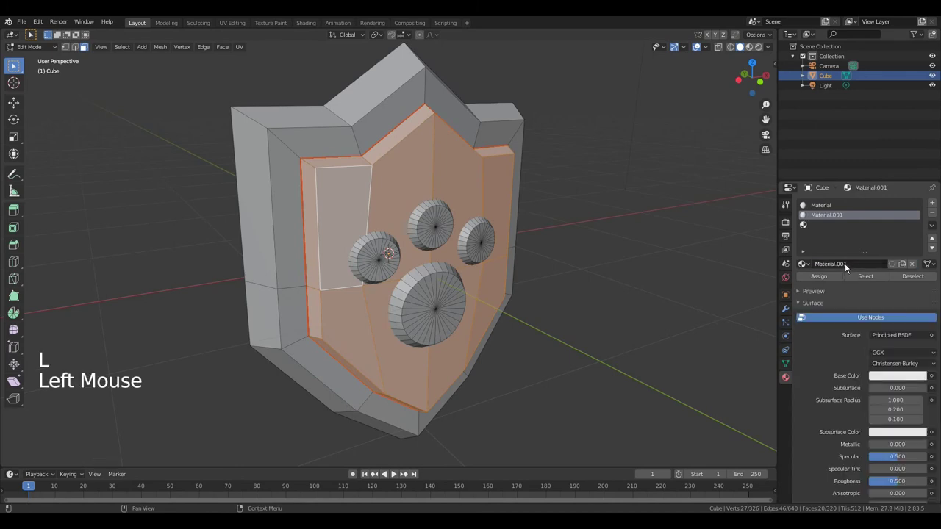
{"action": "left_click", "coordinate": [898, 375]}
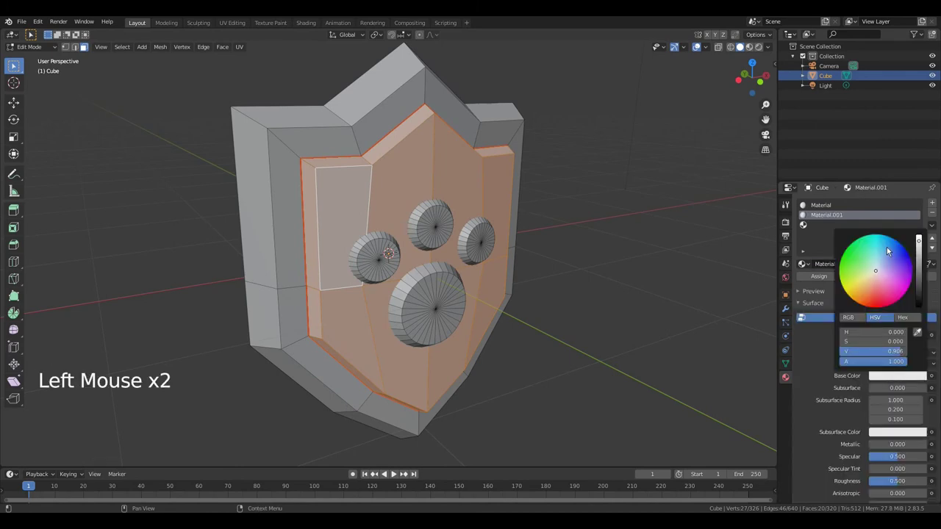
{"action": "left_click_drag", "start_coordinate": [888, 250], "coordinate": [896, 244]}
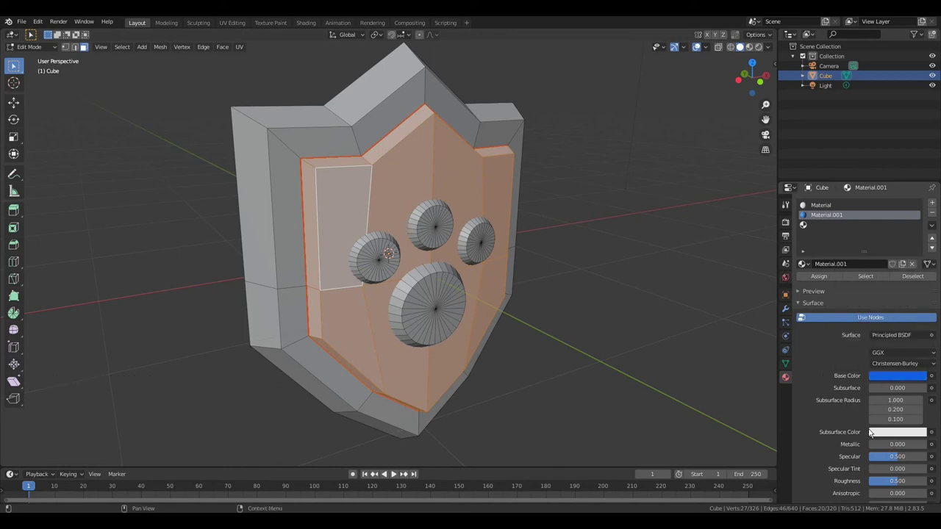
Set the blue material's Metallic value to 0.8 and assign the material to the selected inner panel
{"action": "left_click_drag", "start_coordinate": [876, 448], "coordinate": [921, 445]}
{"action": "left_click", "coordinate": [925, 444]}
{"action": "left_click", "coordinate": [920, 444]}
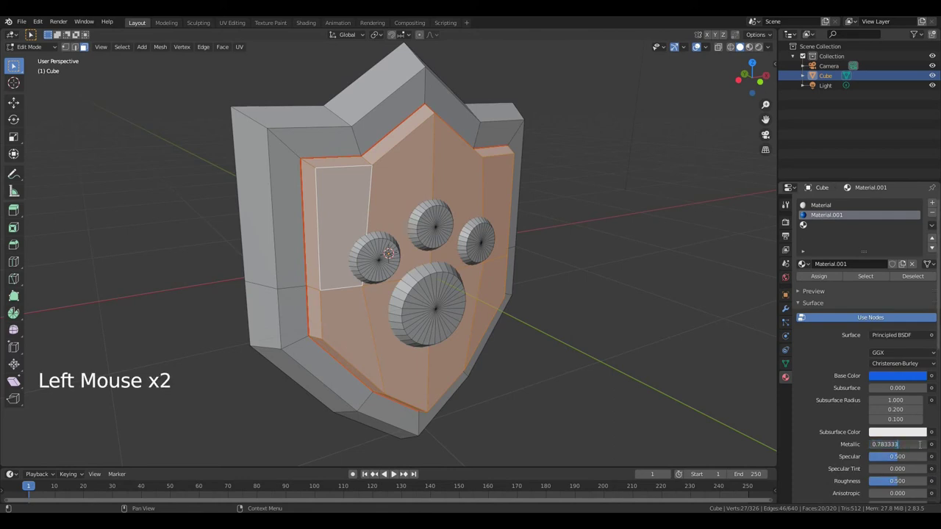
{"action": "key", "text": "BackSpace"}
{"action": "key", "text": "BackSpace"}
{"action": "key", "text": "BackSpace"}
{"action": "key", "text": "BackSpace"}
{"action": "key", "text": "Return"}
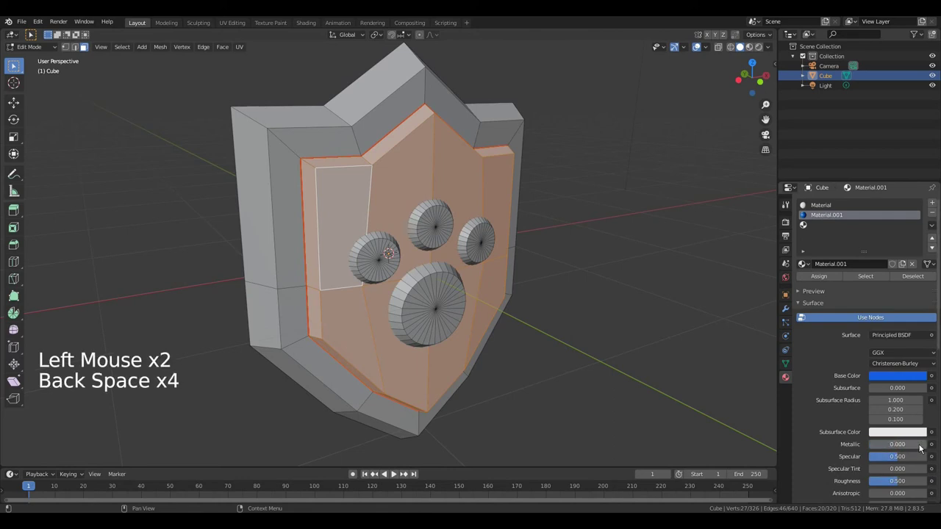
{"action": "left_click", "coordinate": [915, 445]}
{"action": "type", "text": "8"}
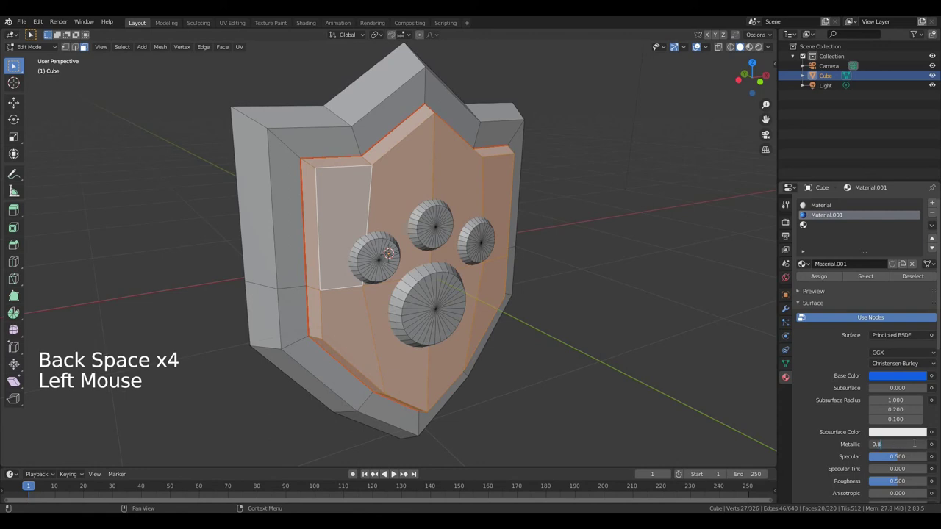
{"action": "key", "text": "Return"}
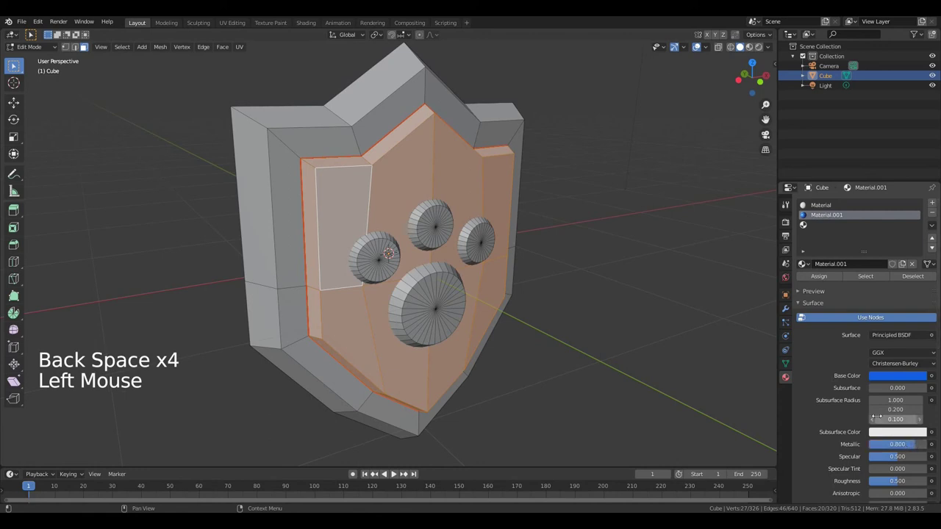
{"action": "left_click", "coordinate": [821, 278]}
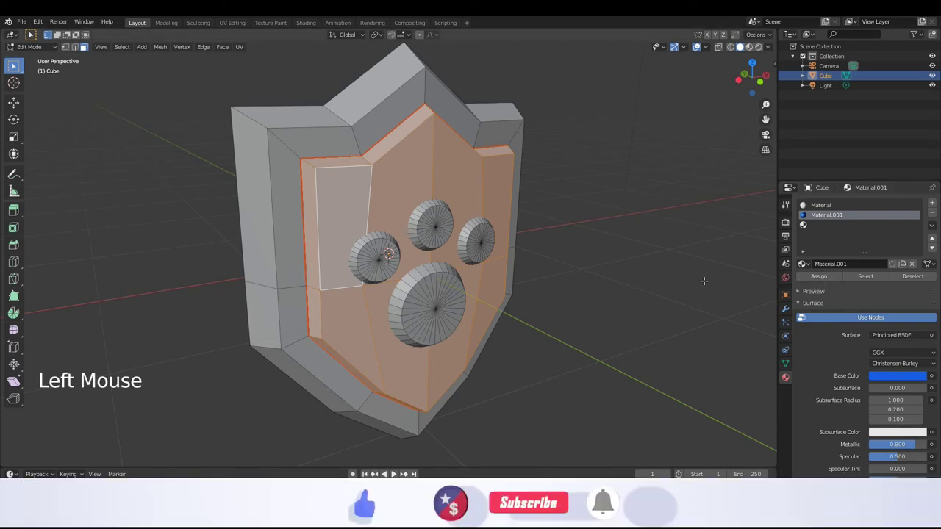
Select only the linked outer rim faces and give the first material a dark blue base color, about hue 0.576, saturation 0.376, value 0.133
{"action": "key", "text": "a"}
{"action": "key", "text": "a"}
{"action": "key", "text": "a"}
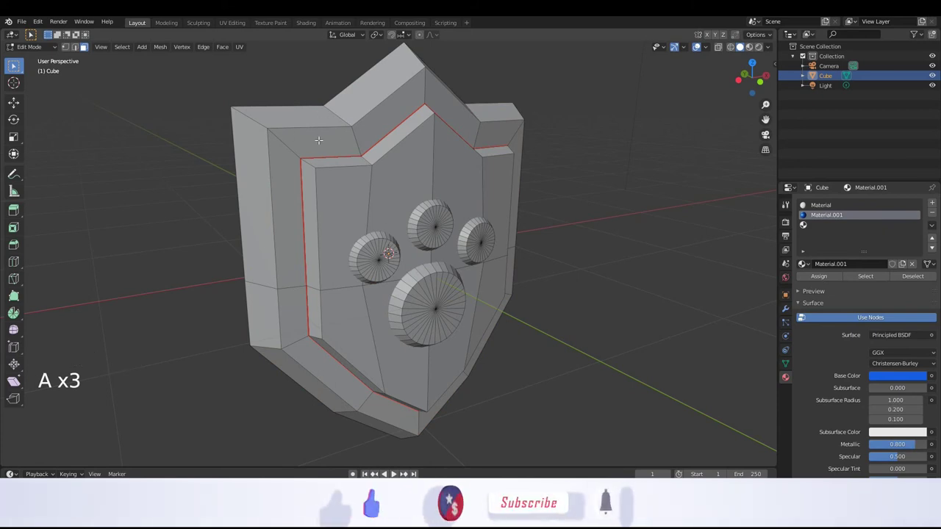
{"action": "key", "text": "l"}
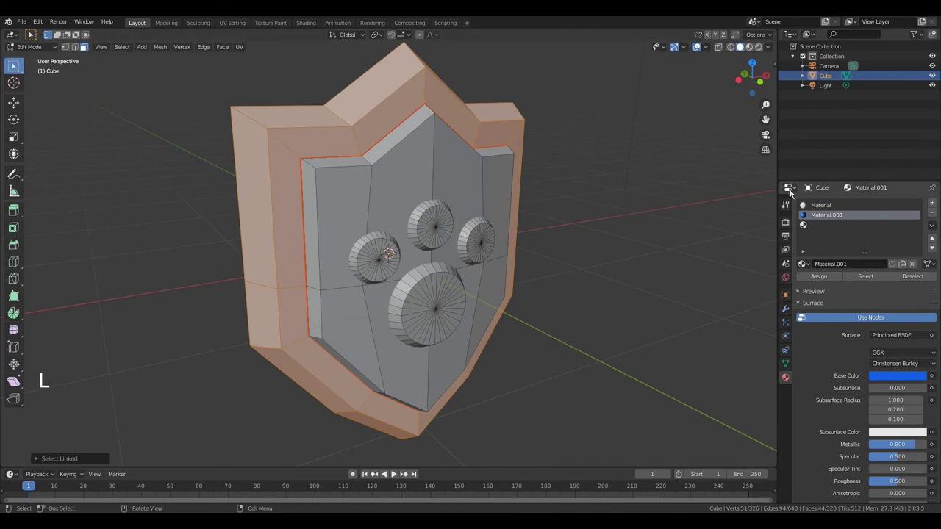
{"action": "left_click", "coordinate": [823, 207]}
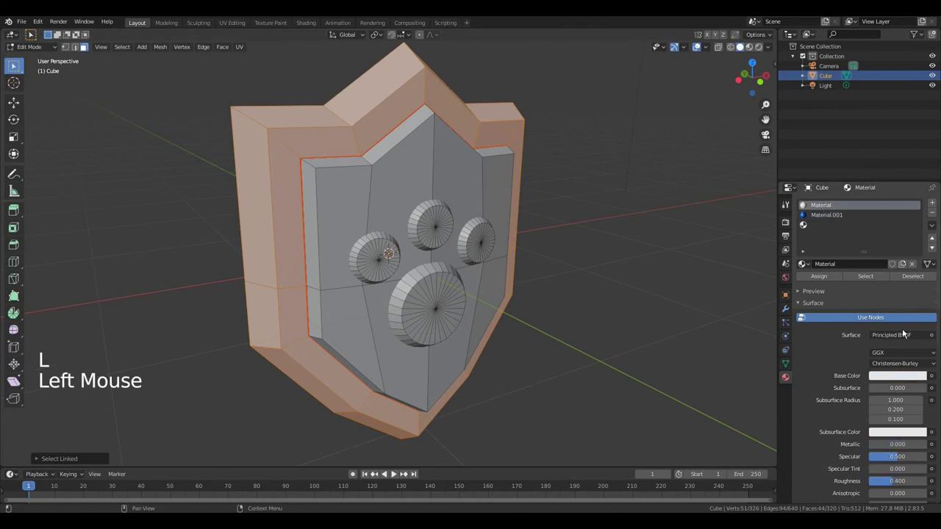
{"action": "left_click", "coordinate": [898, 376]}
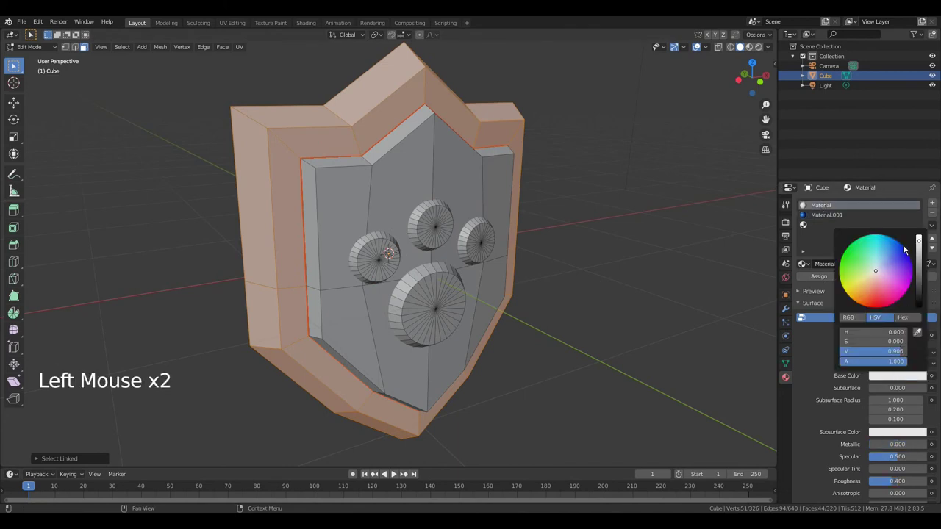
{"action": "scroll", "coordinate": [897, 265], "scroll_direction": "down", "scroll_amount": 15}
{"action": "left_click", "coordinate": [884, 256]}
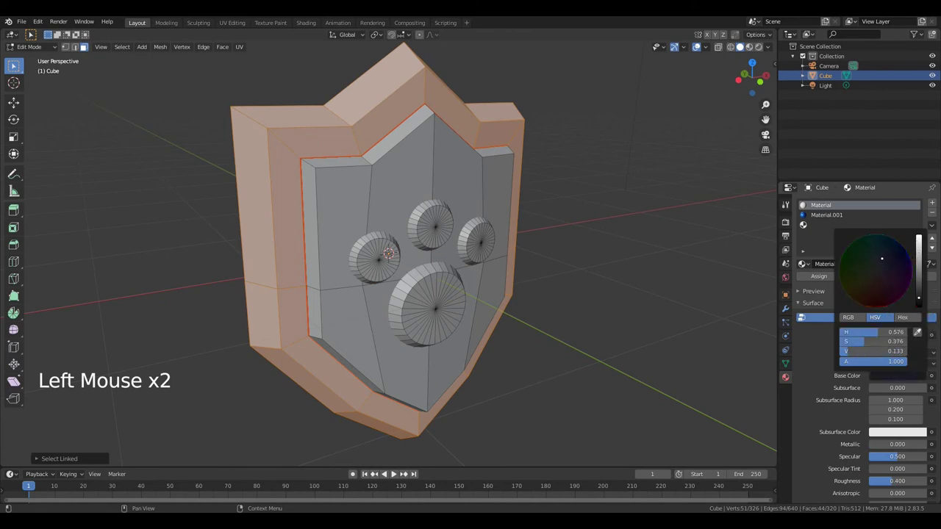
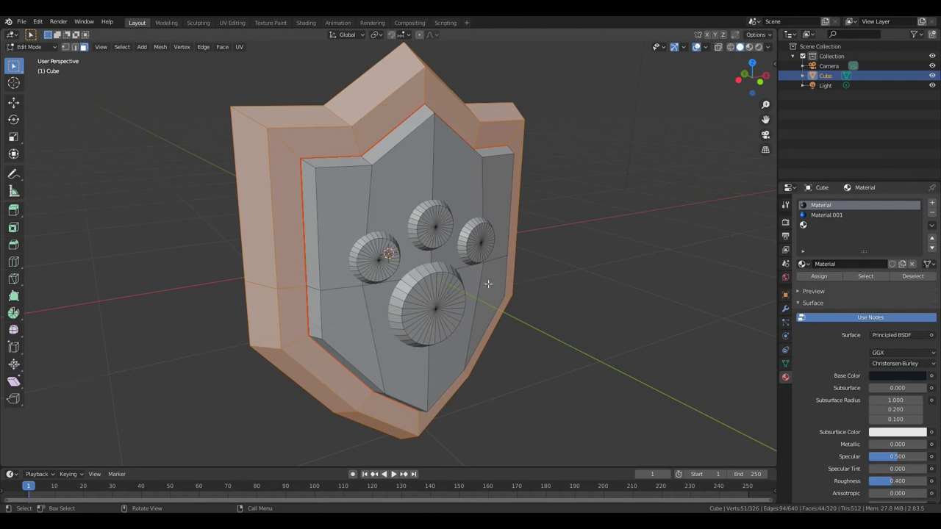
Select only the four linked paw discs and assign them a new material with a white base color in the third slot
{"action": "key", "text": "a"}
{"action": "key", "text": "a"}
{"action": "key", "text": "a"}
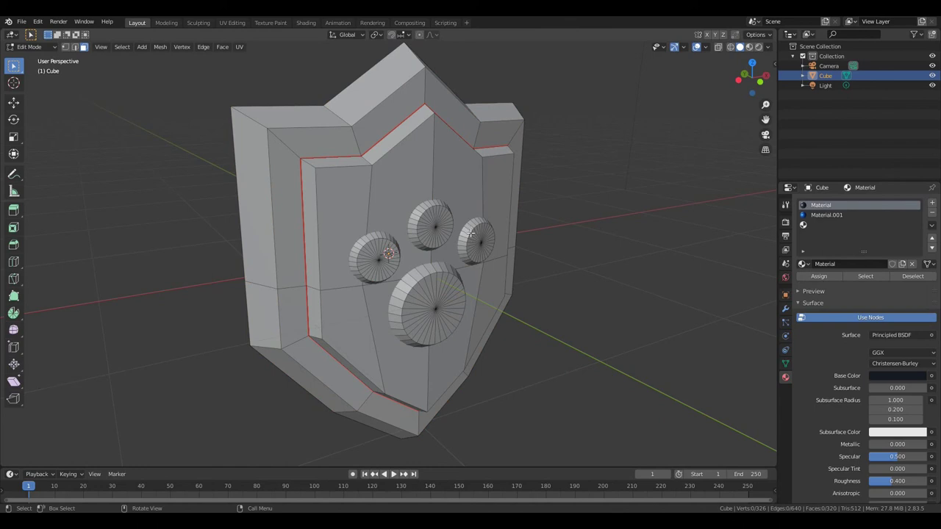
{"action": "key", "text": "l"}
{"action": "key", "text": "l"}
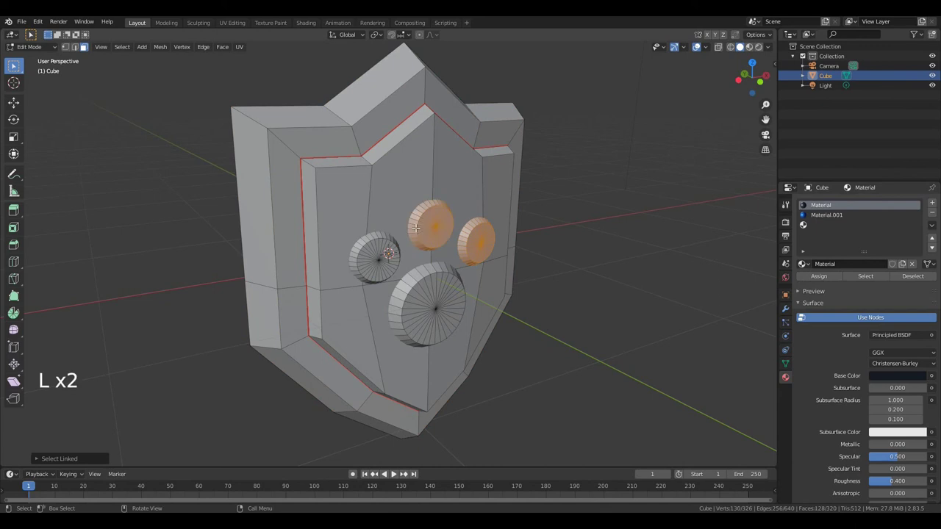
{"action": "key", "text": "l"}
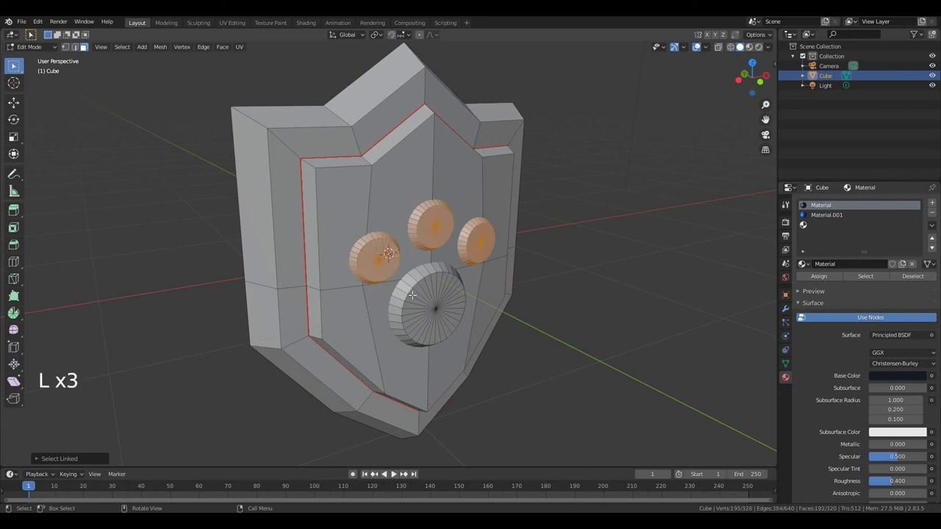
{"action": "key", "text": "l"}
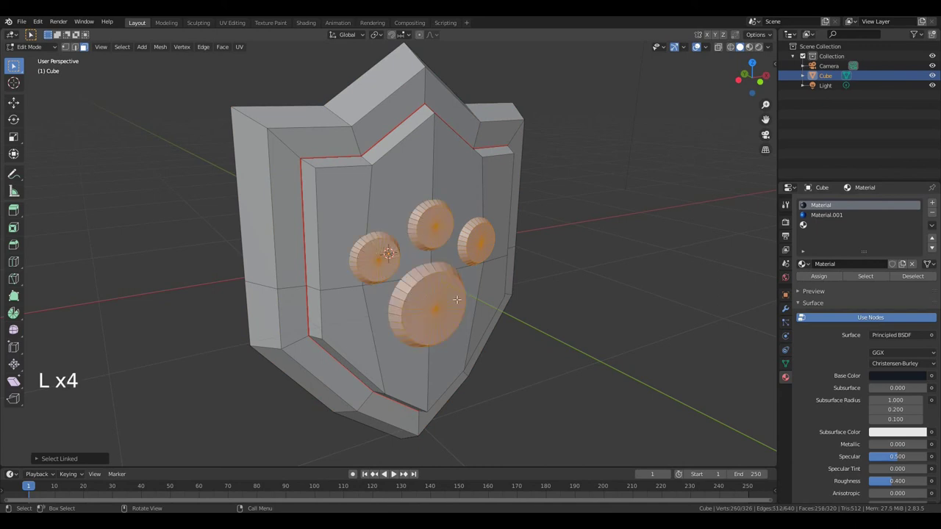
{"action": "left_click", "coordinate": [821, 225]}
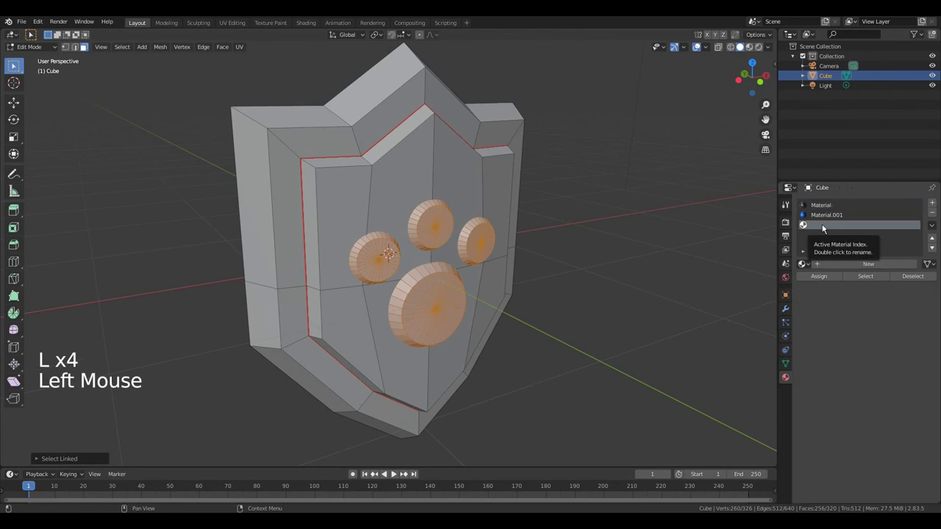
{"action": "left_click", "coordinate": [869, 264]}
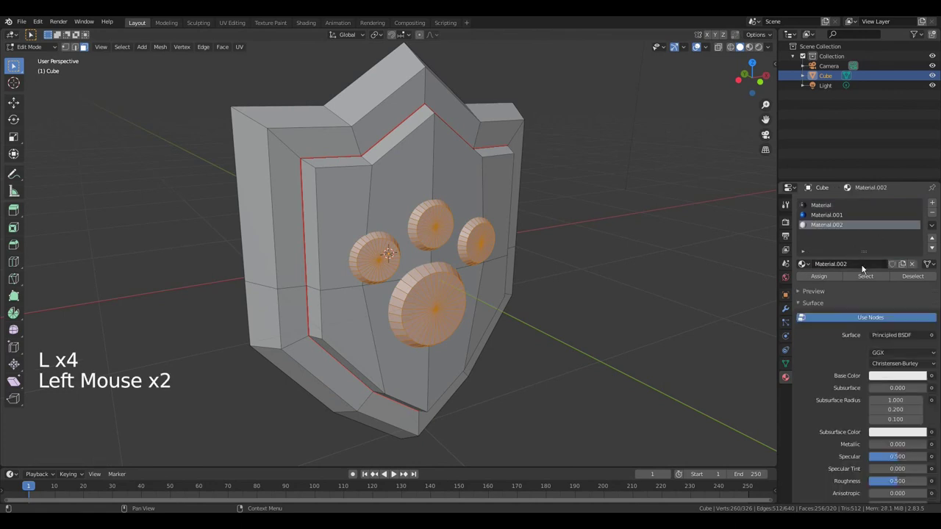
{"action": "left_click", "coordinate": [892, 378]}
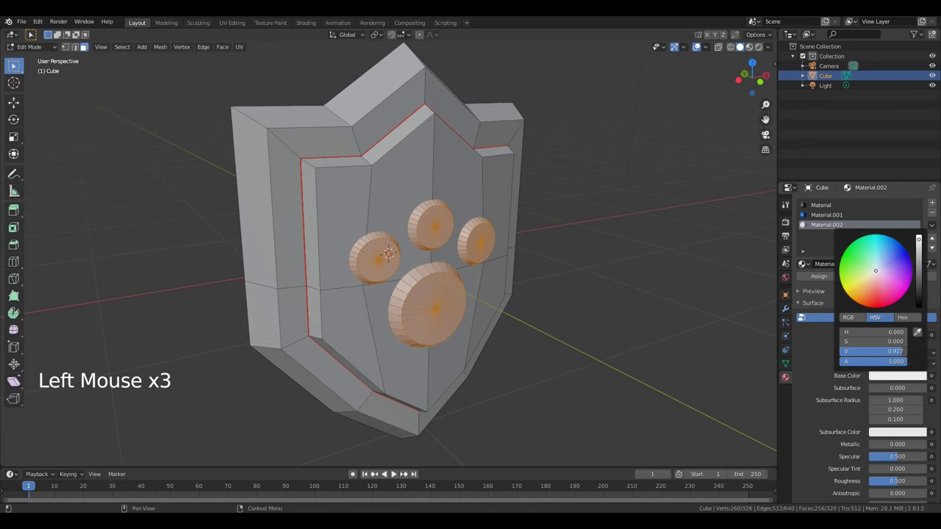
{"action": "left_click", "coordinate": [819, 276]}
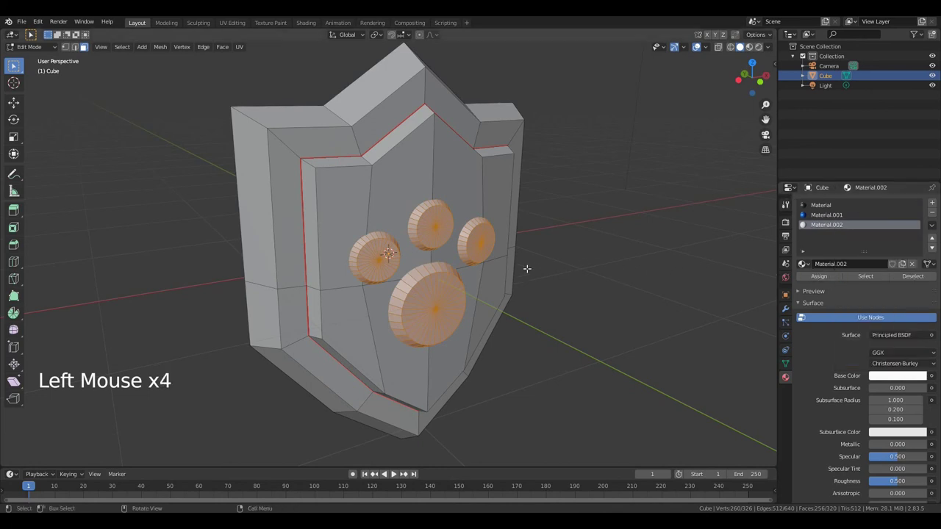
Return to Object Mode and switch the viewport to Rendered shading to show the whole coloured shield
{"action": "key", "text": "Tab"}
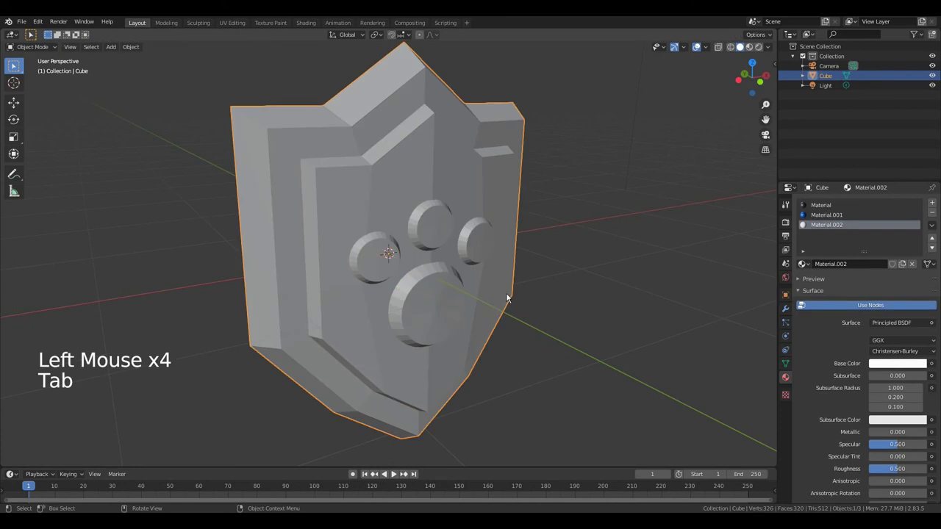
{"action": "left_click", "coordinate": [759, 47]}
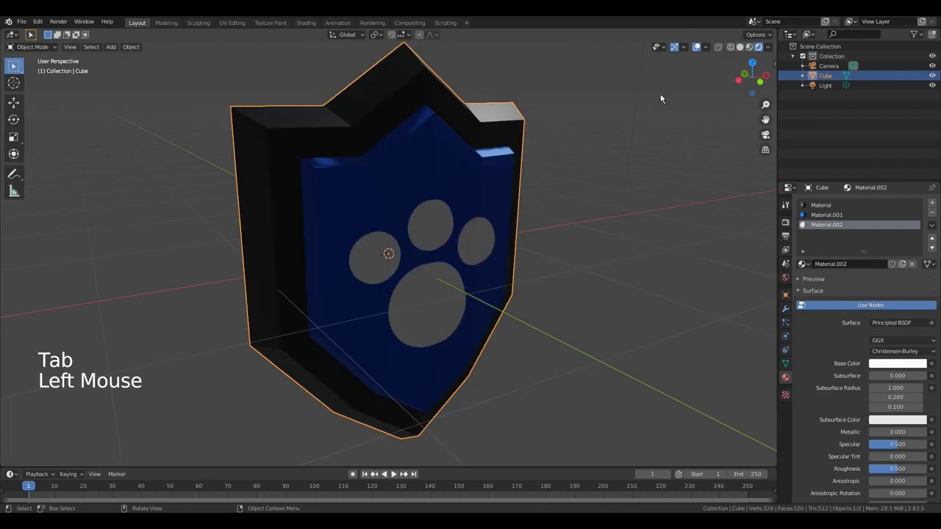
{"action": "scroll", "coordinate": [479, 272], "scroll_direction": "down", "scroll_amount": 5}
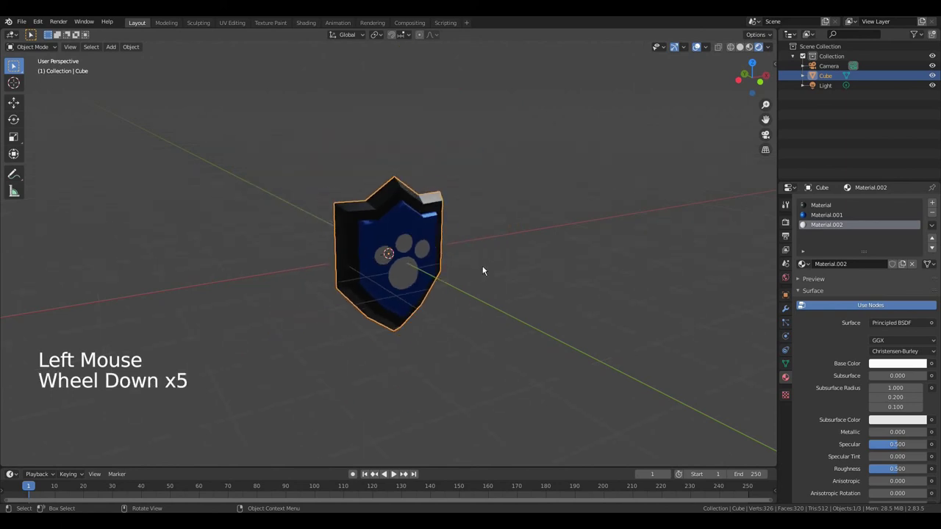
Rotate the shield around the global Z axis so its paw-emblem front turns toward the light
{"action": "middle_click_drag", "start_coordinate": [505, 260], "coordinate": [395, 327]}
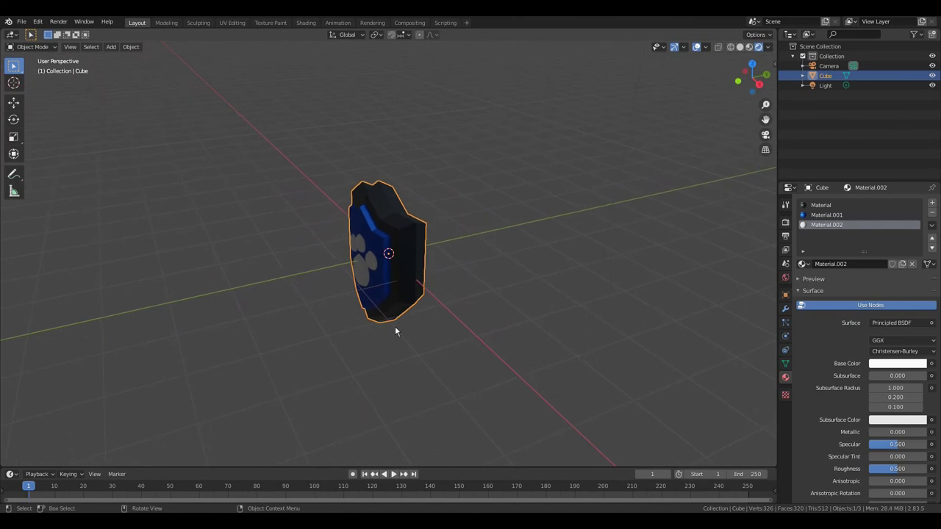
{"action": "key", "text": "r"}
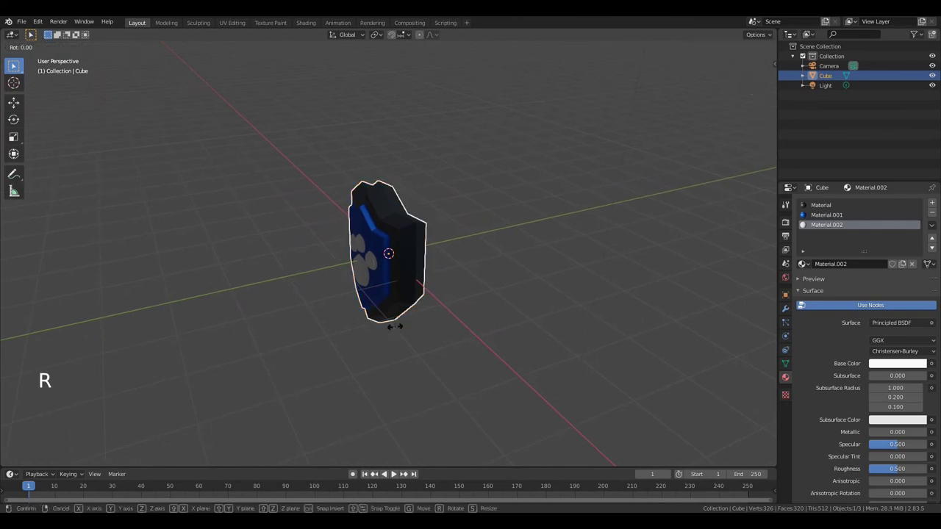
{"action": "key", "text": "z"}
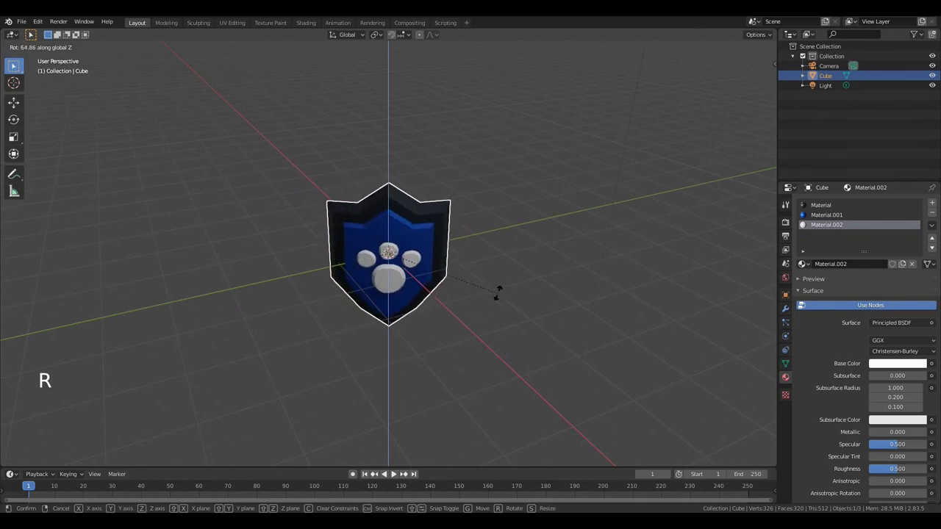
{"action": "left_click", "coordinate": [497, 229]}
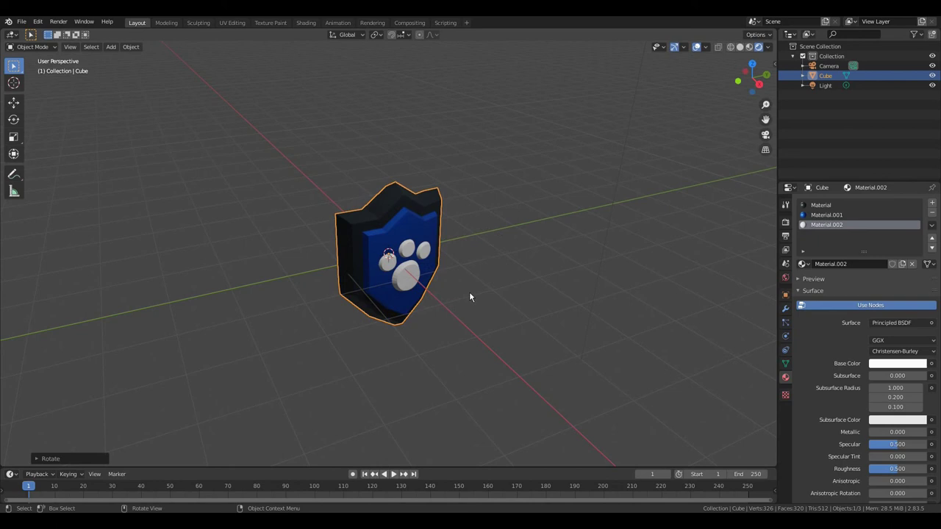
Frame the selected shield in the view and apply Shade Smooth to it
{"action": "key", "text": "KP_Decimal"}
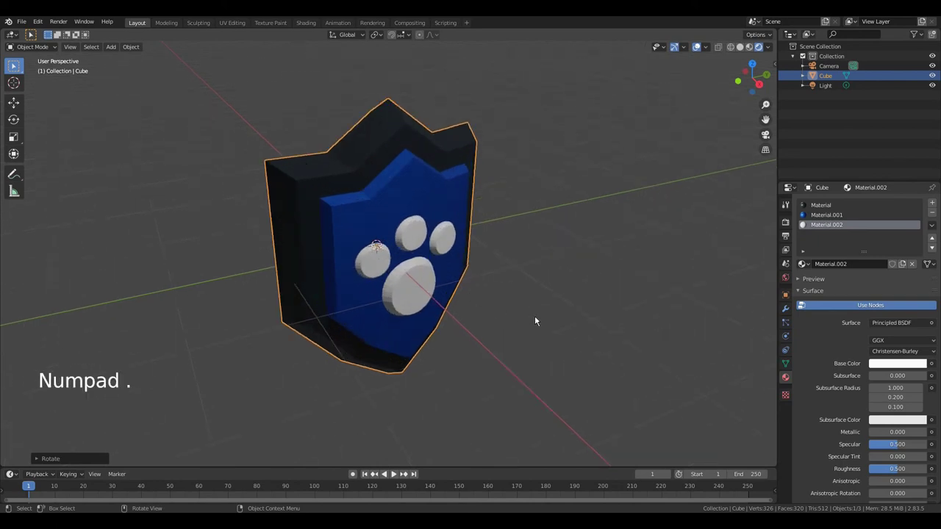
{"action": "right_click", "coordinate": [406, 226]}
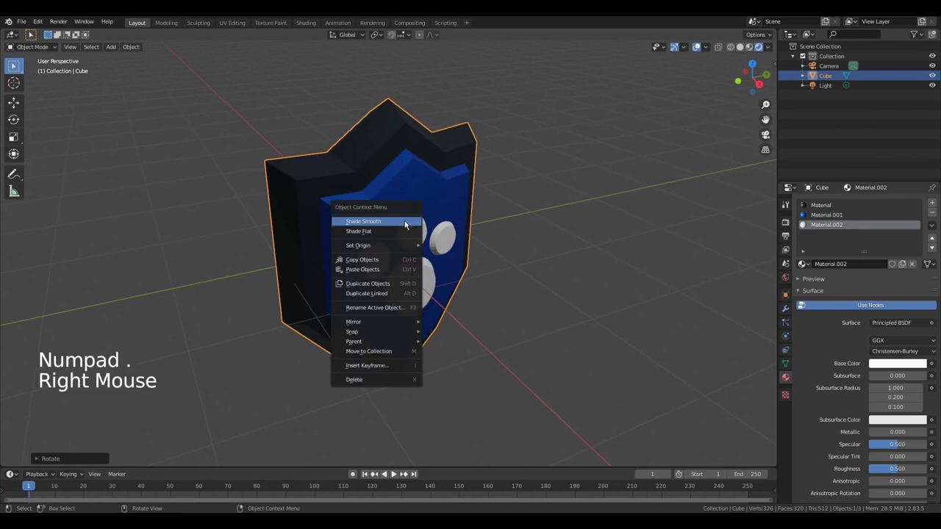
{"action": "left_click", "coordinate": [359, 222]}
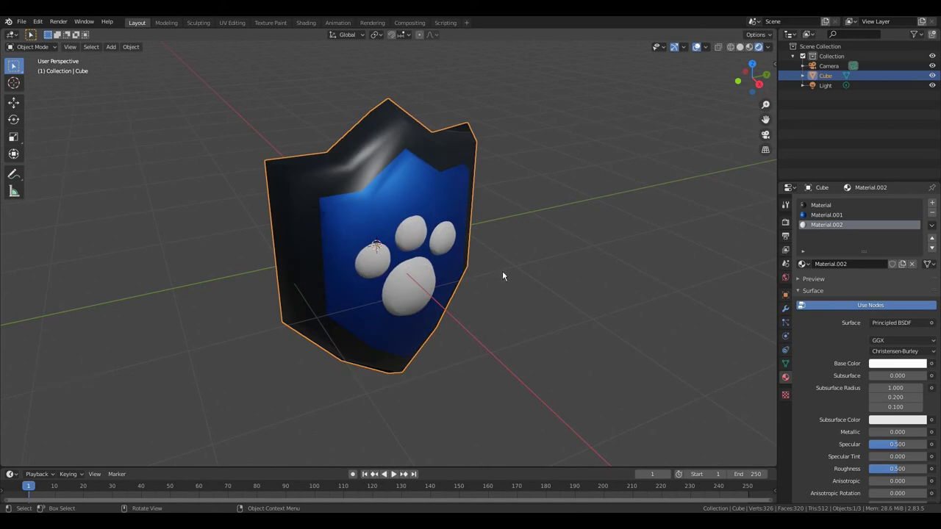
Change the front panel material's base color to orange-red, with hue about 0.048 and value 0.906
{"action": "middle_click_drag", "start_coordinate": [522, 277], "coordinate": [454, 260]}
{"action": "left_click", "coordinate": [822, 215]}
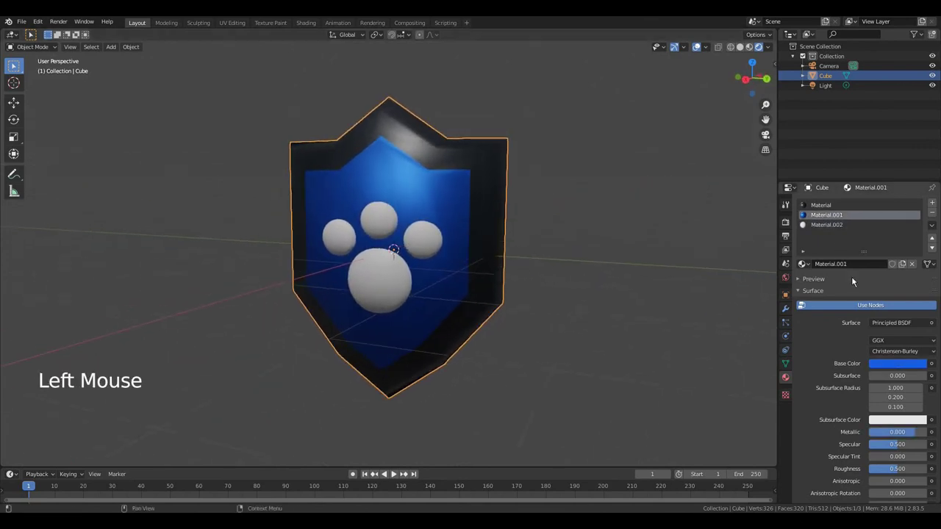
{"action": "left_click", "coordinate": [885, 365]}
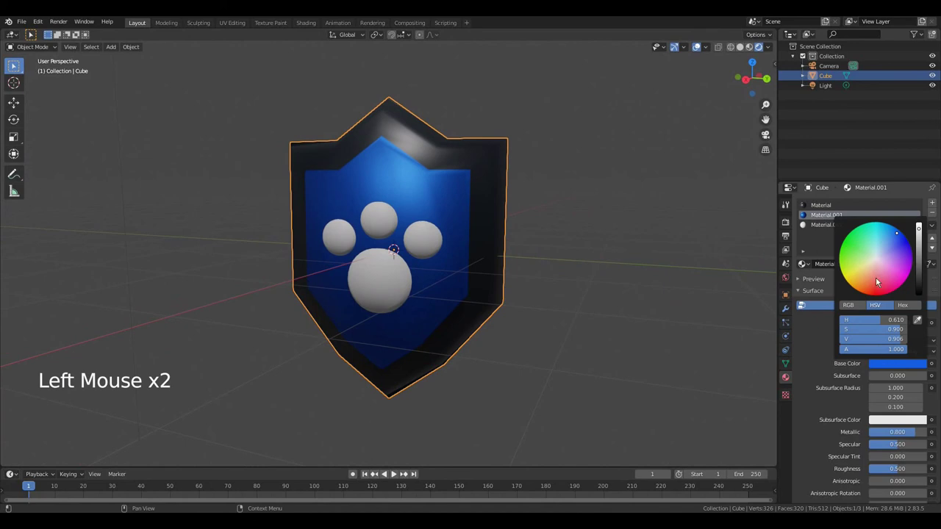
{"action": "left_click_drag", "start_coordinate": [874, 276], "coordinate": [867, 290]}
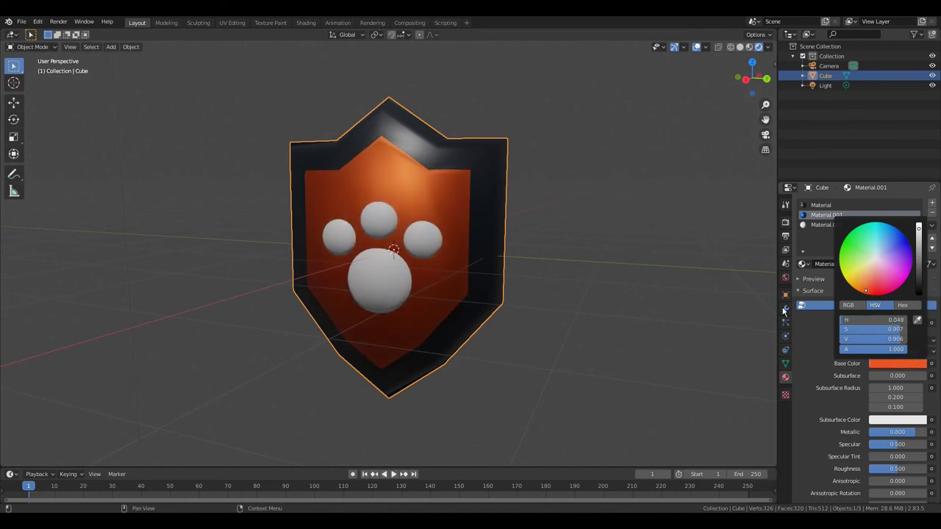